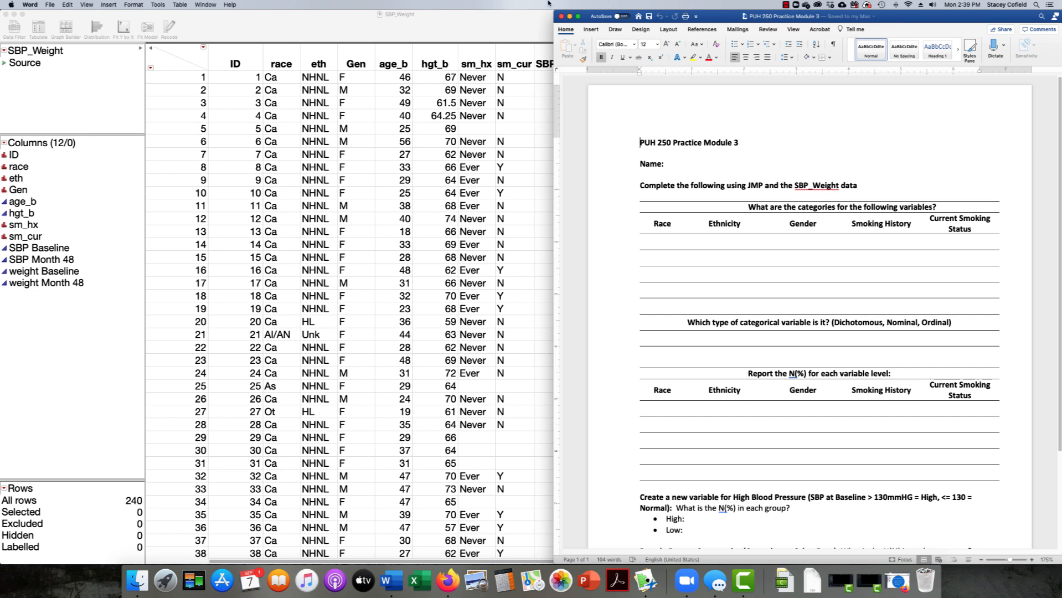
left_click(286, 36)
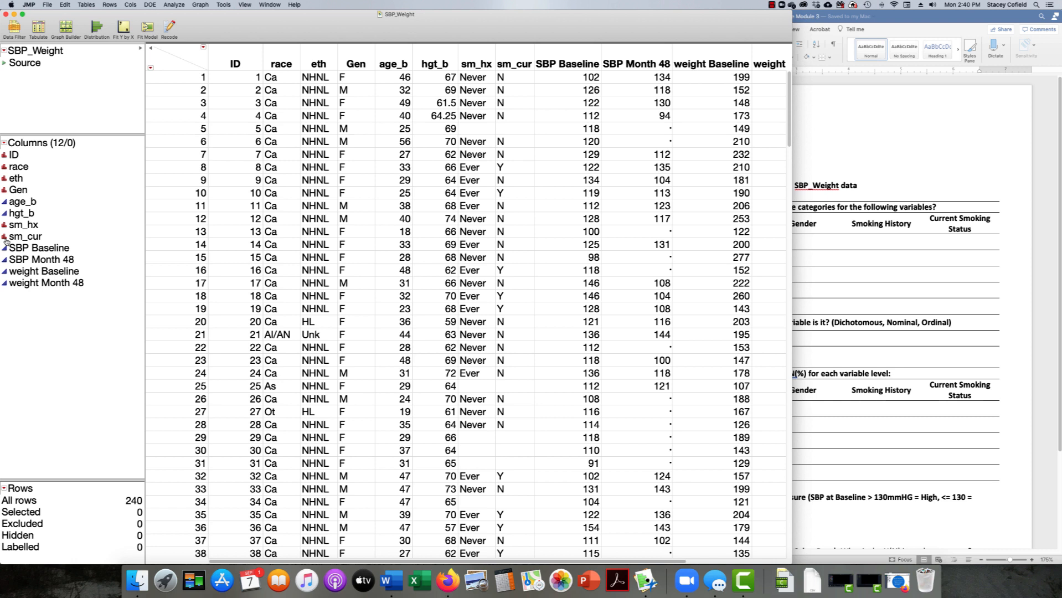
left_click(824, 145)
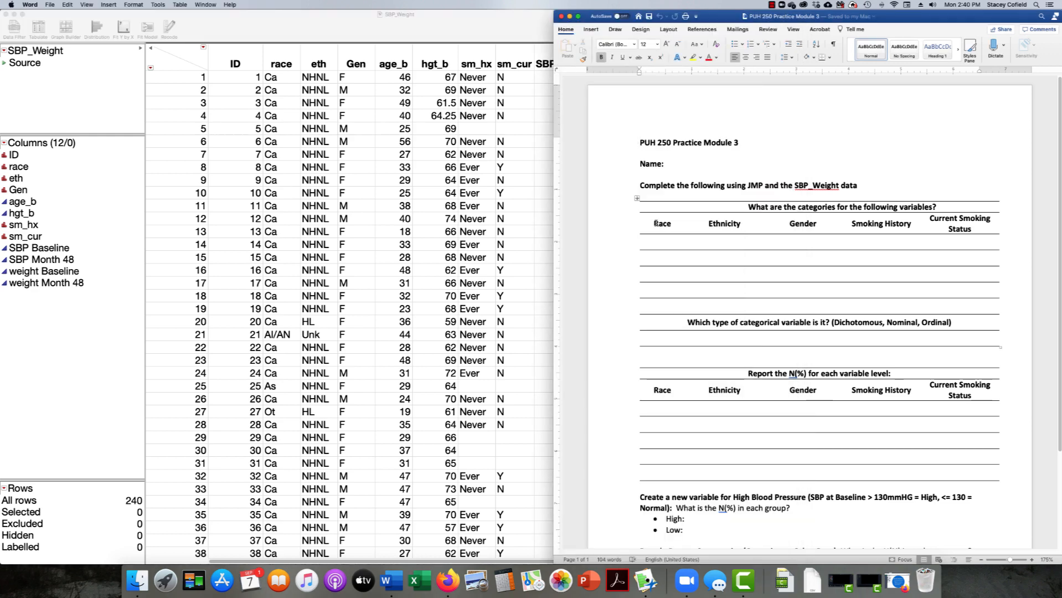
left_click_drag(656, 223, 666, 310)
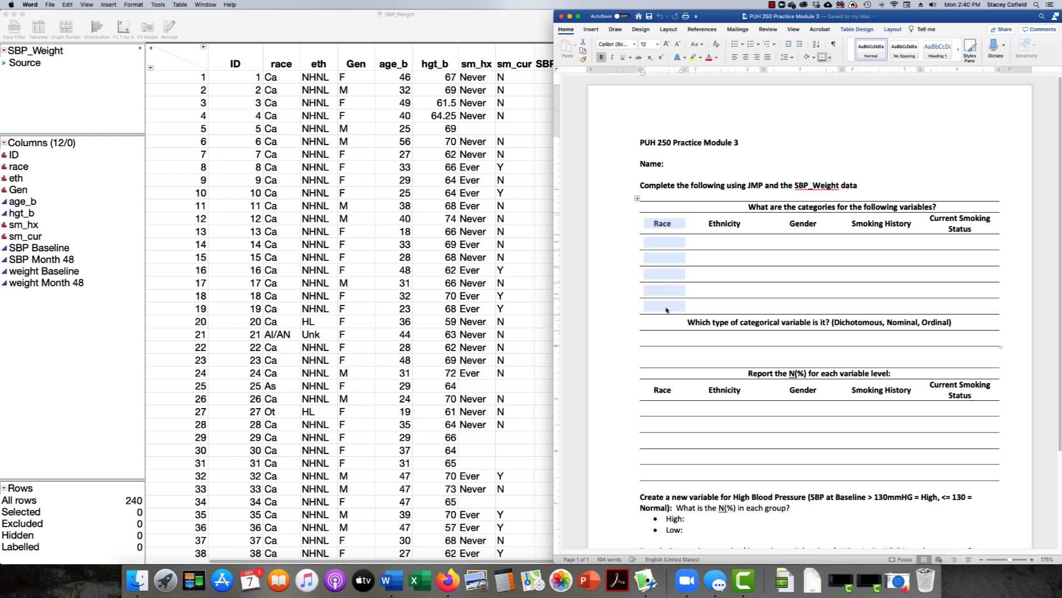
Switch to JMP, run a Distribution analysis with race as the Y column, and move its report over the data table
left_click(288, 57)
left_click(282, 52)
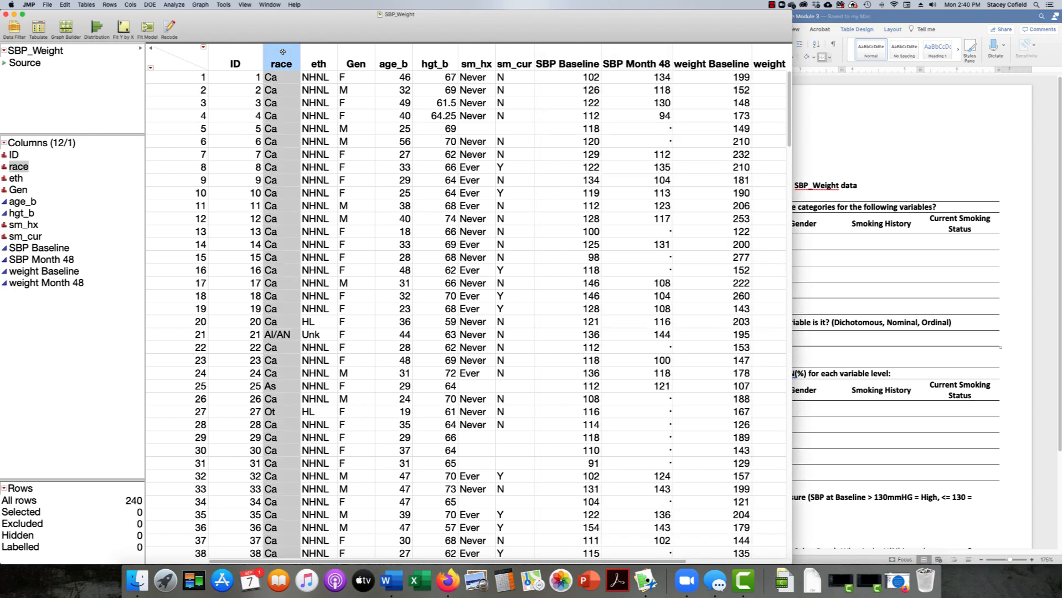
left_click(174, 5)
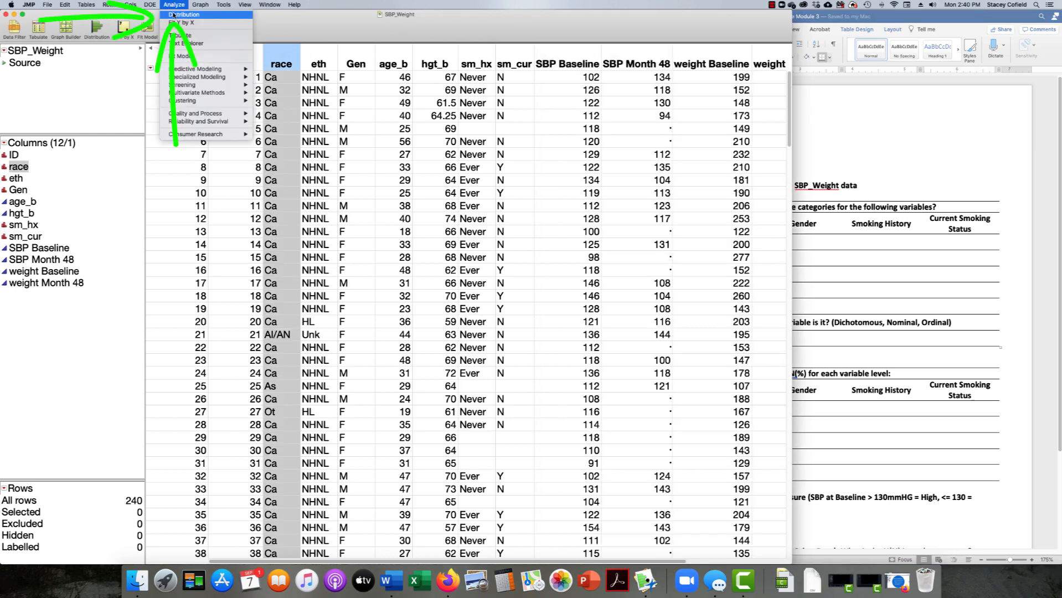
left_click(173, 14)
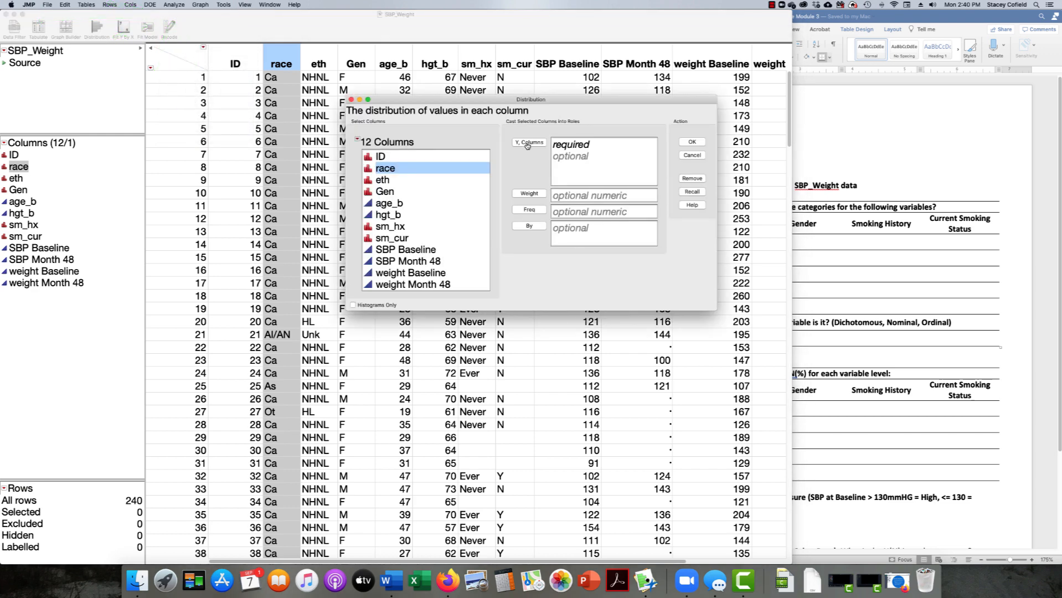
left_click(527, 144)
left_click(692, 143)
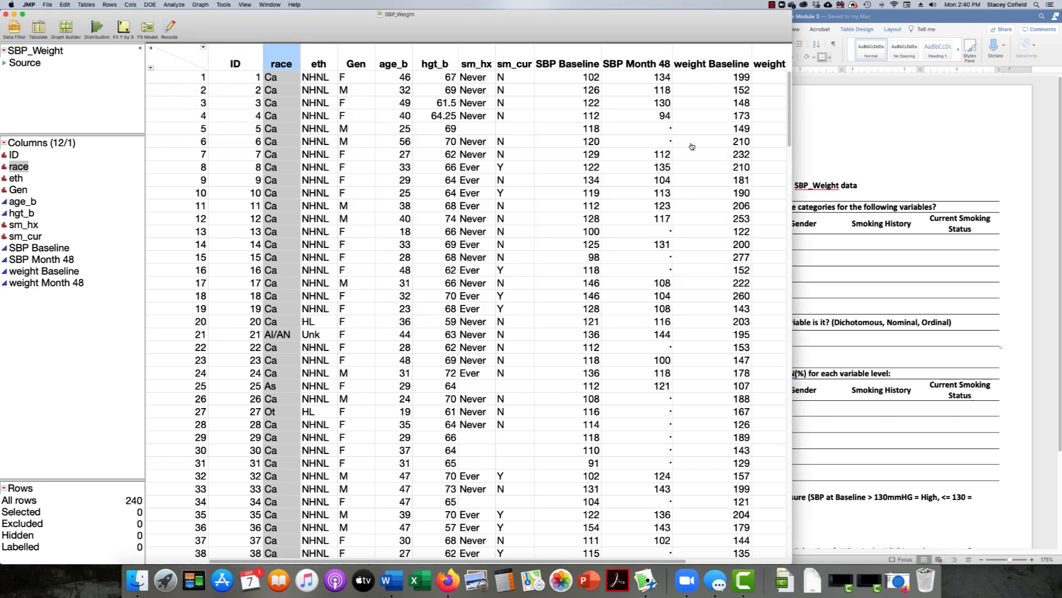
left_click_drag(302, 48, 477, 47)
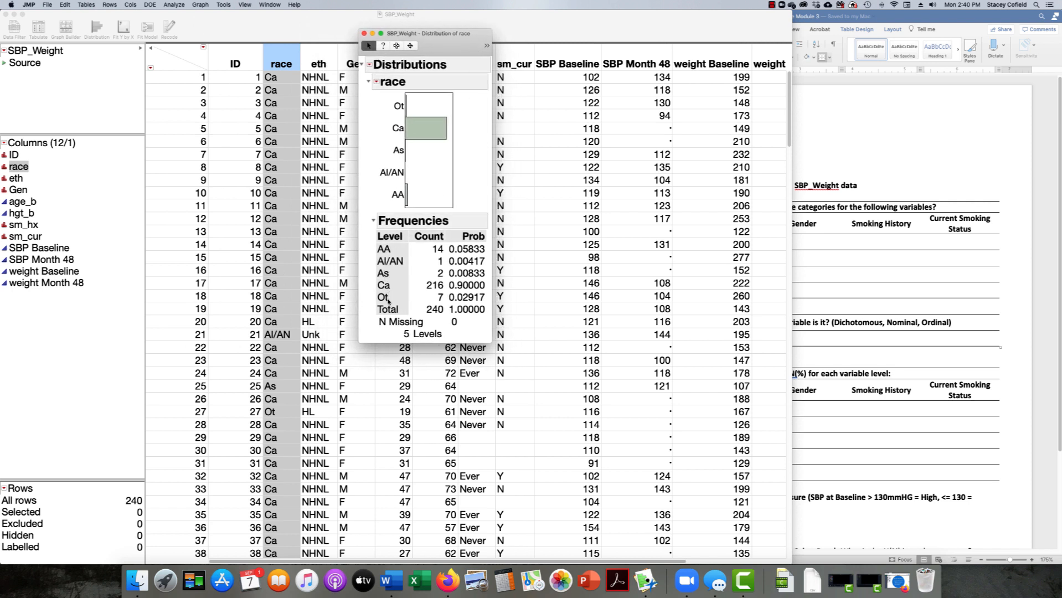
Open Codebook SBP Weight.pdf, mark its race codes, and place it so the worksheet's Race table is visible
left_click(892, 116)
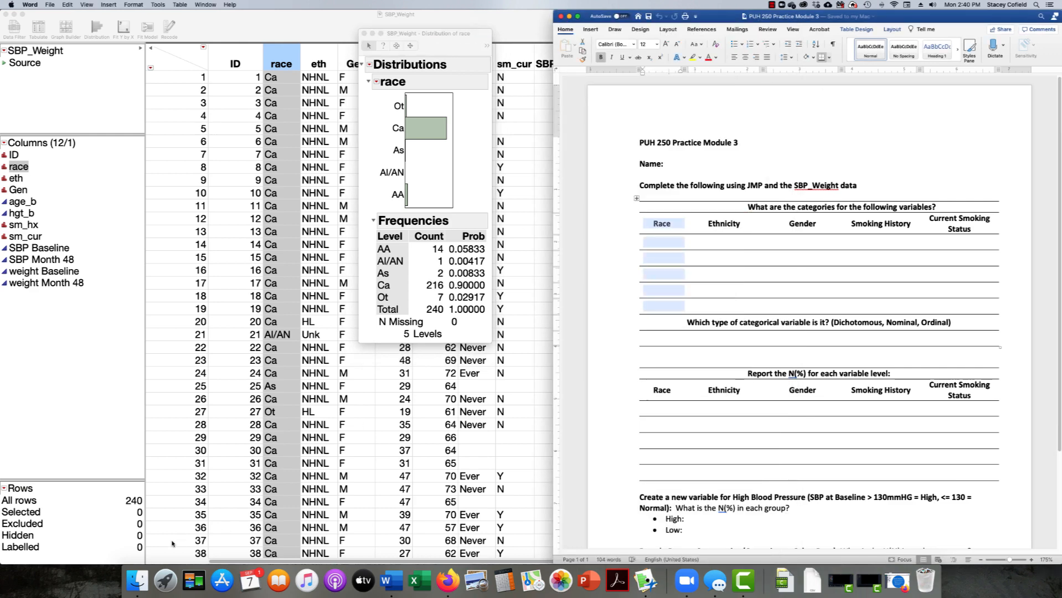
left_click(138, 580)
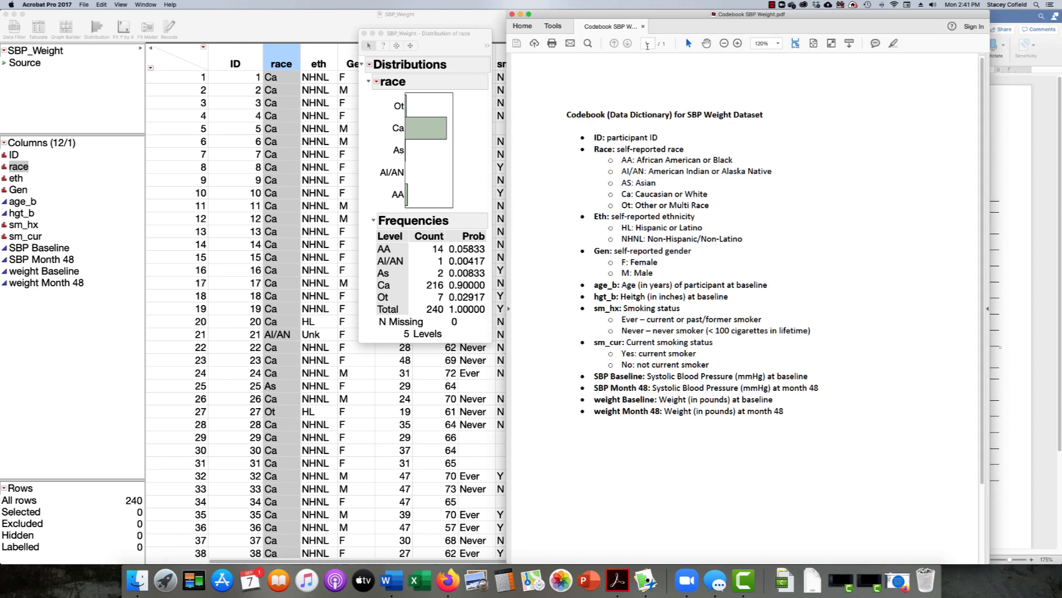
left_click_drag(594, 149, 713, 201)
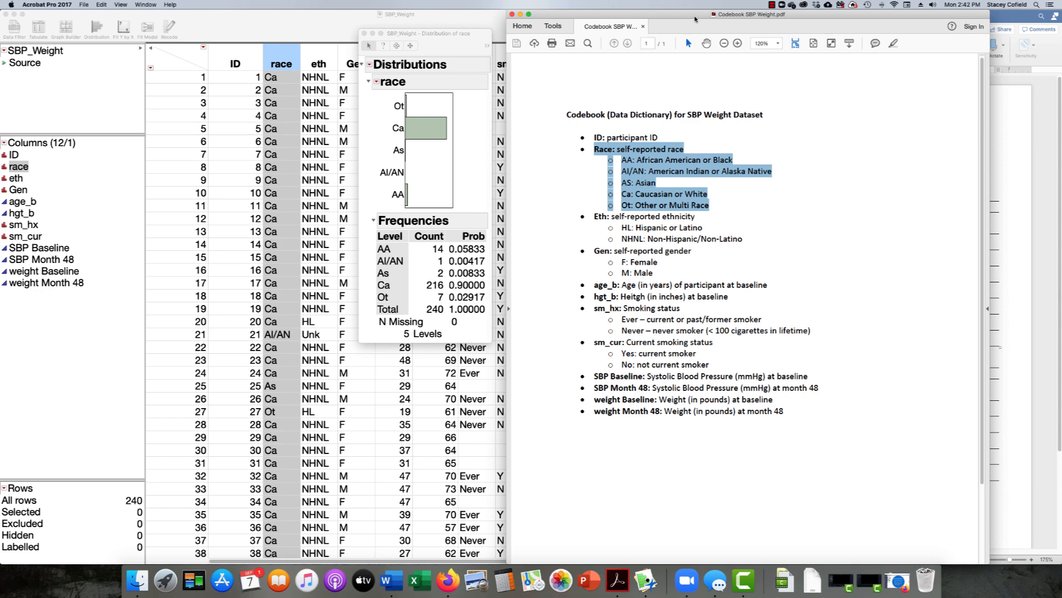
left_click_drag(696, 19, 319, 3)
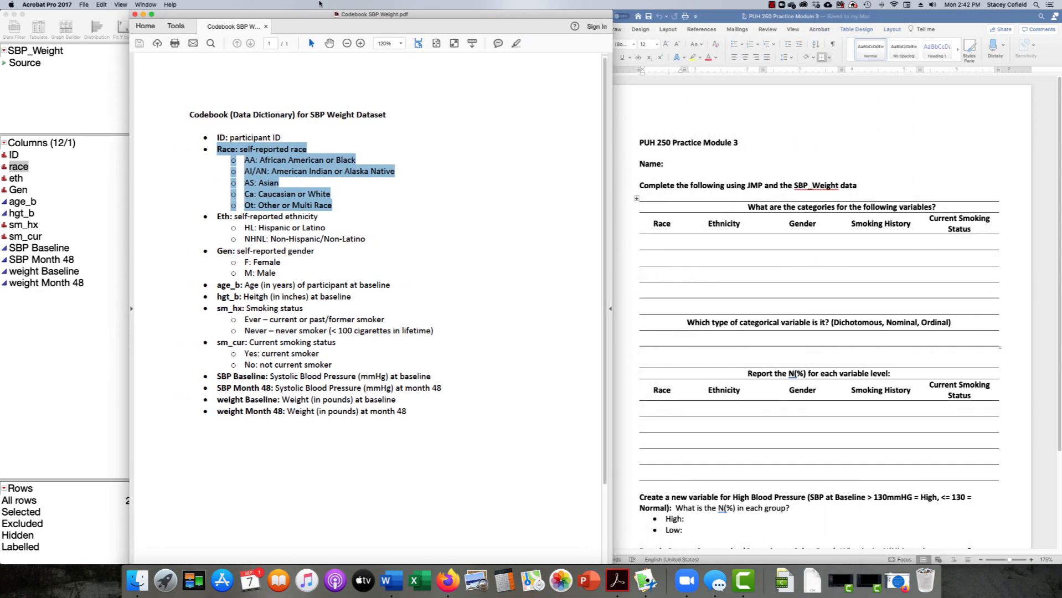
In the Word worksheet, enter "African American or Black" as the first Race category and remove bold from the Race category cells
left_click(660, 248)
left_click(654, 242)
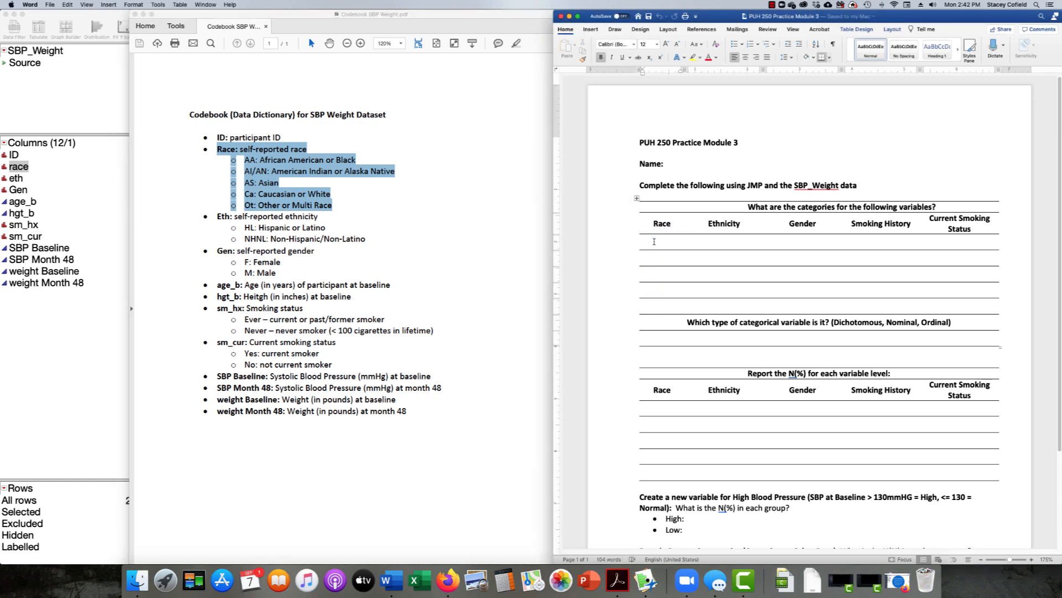
type("A")
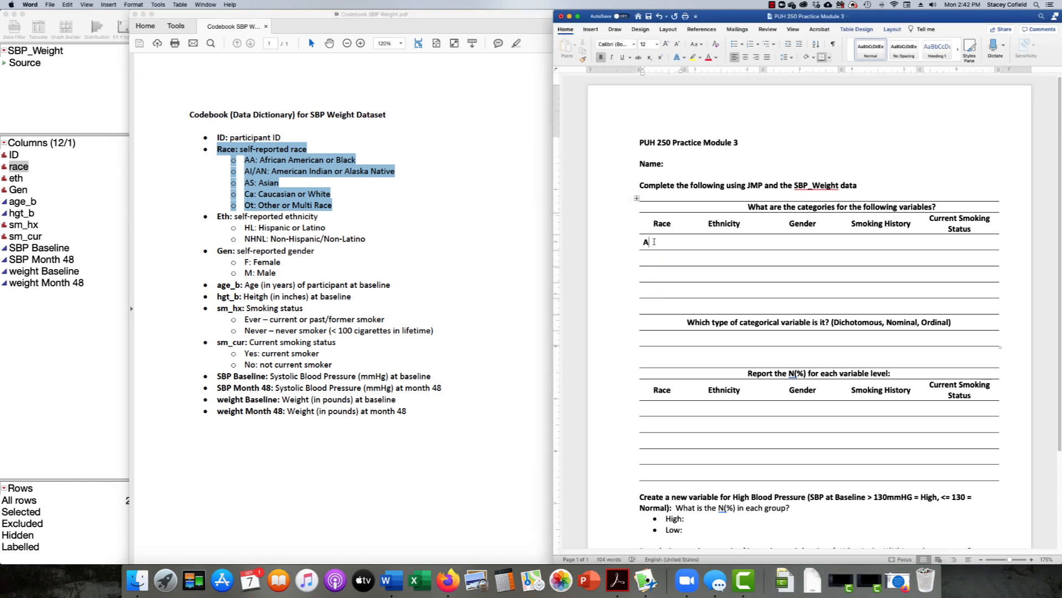
type("frican Am")
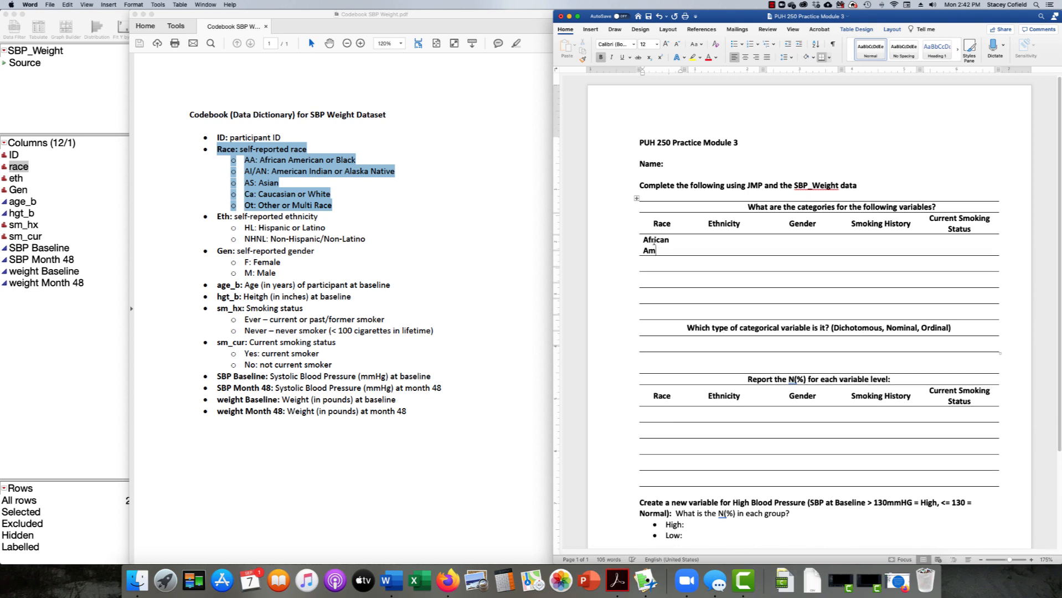
type("erican or Black")
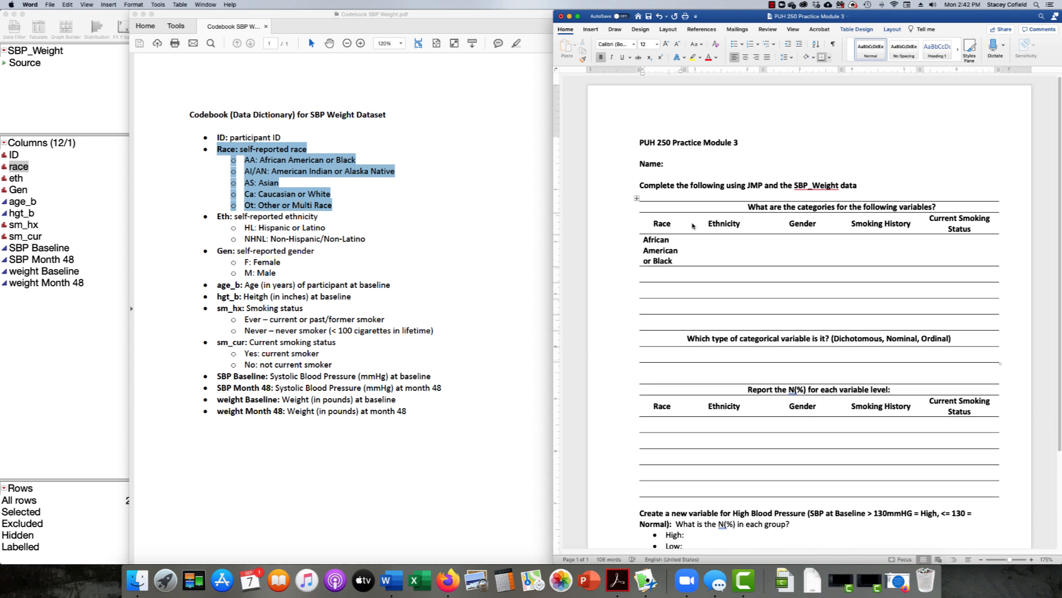
left_click_drag(644, 242, 658, 325)
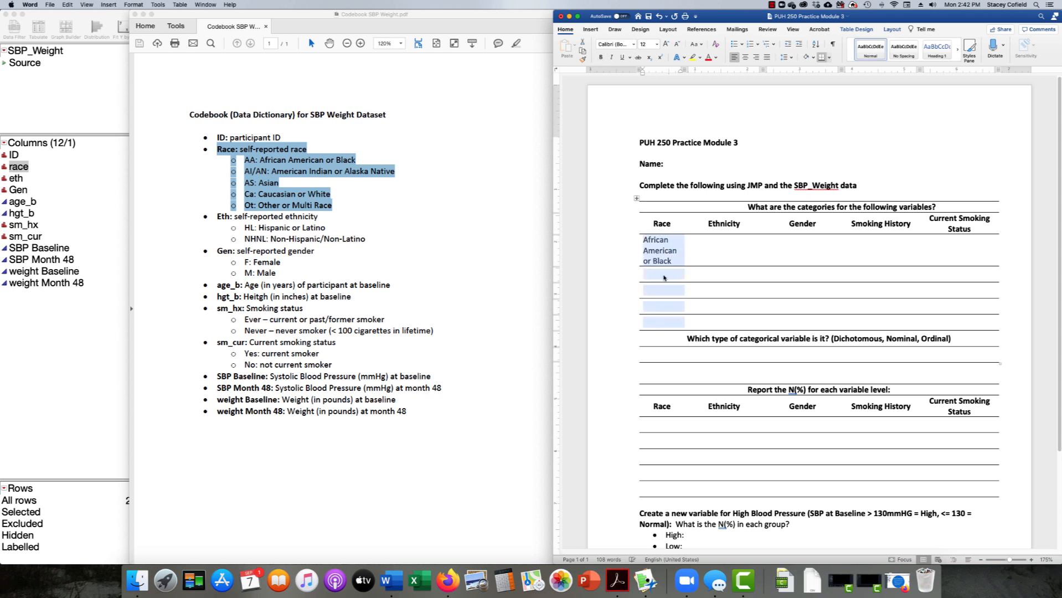
Enter "American Indian or Alaska Native" as the second Race category, correcting the spelling of Alaska
left_click(663, 275)
type("A")
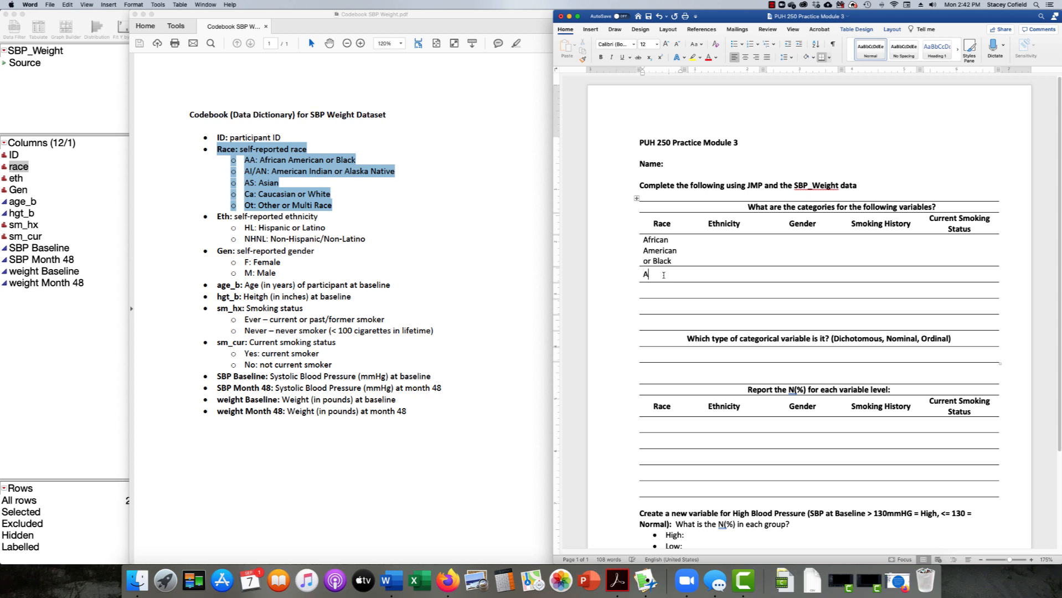
type("merican Indian")
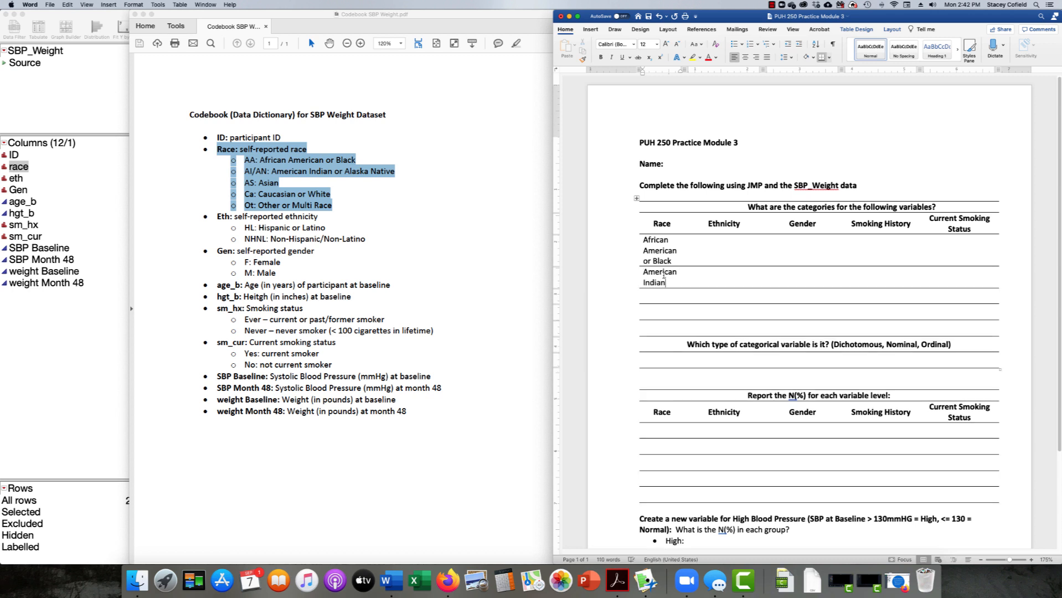
type(" or Alsak")
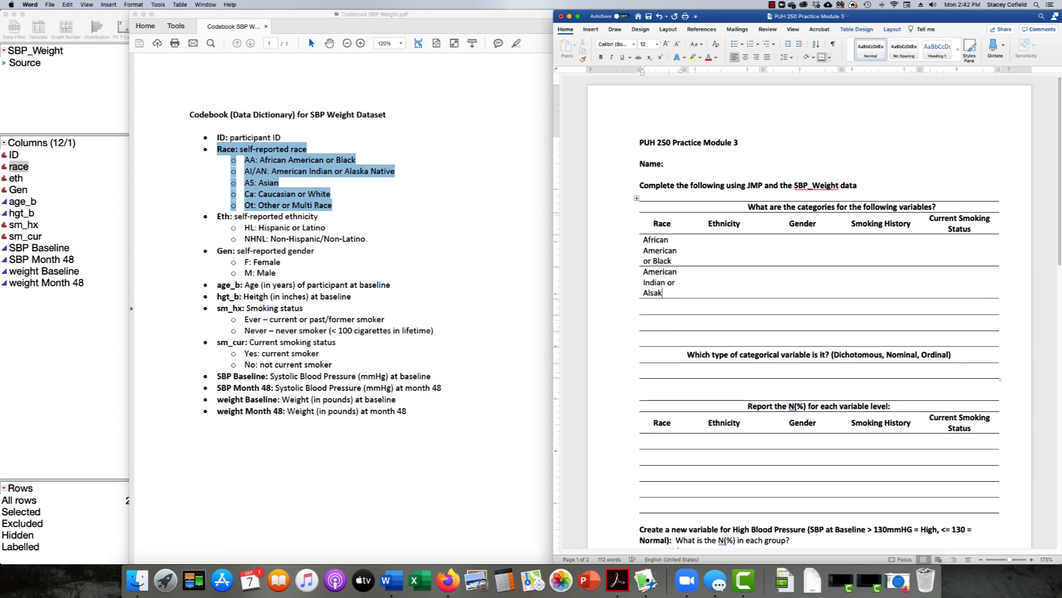
type("a Native")
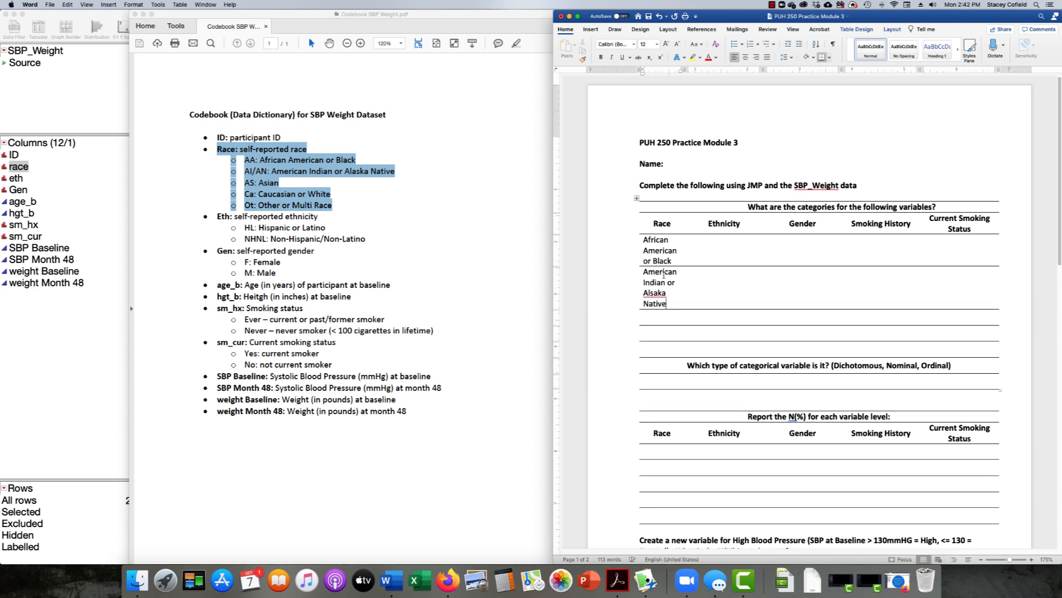
key("shift+Left")
key("BackSpace")
key("Right")
type("s")
Fill the remaining Race categories with "Asian", "Caucasian or White" and "Other or Multi Race", and widen the Race column
key("Down")
key("Down")
type("Asian")
key("Down")
type("Caucasian or W")
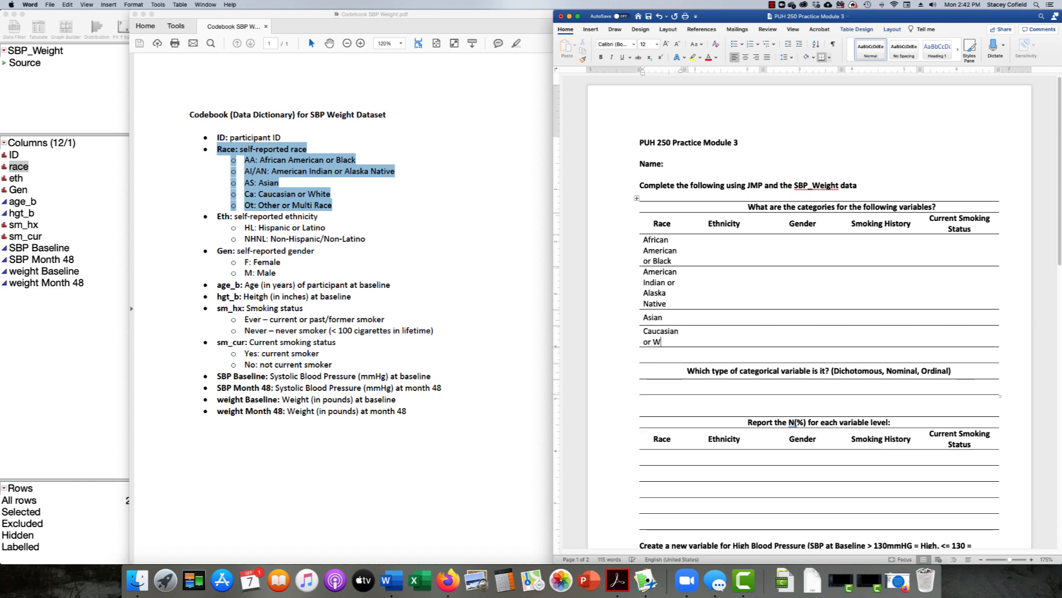
type("hite Other or Mul")
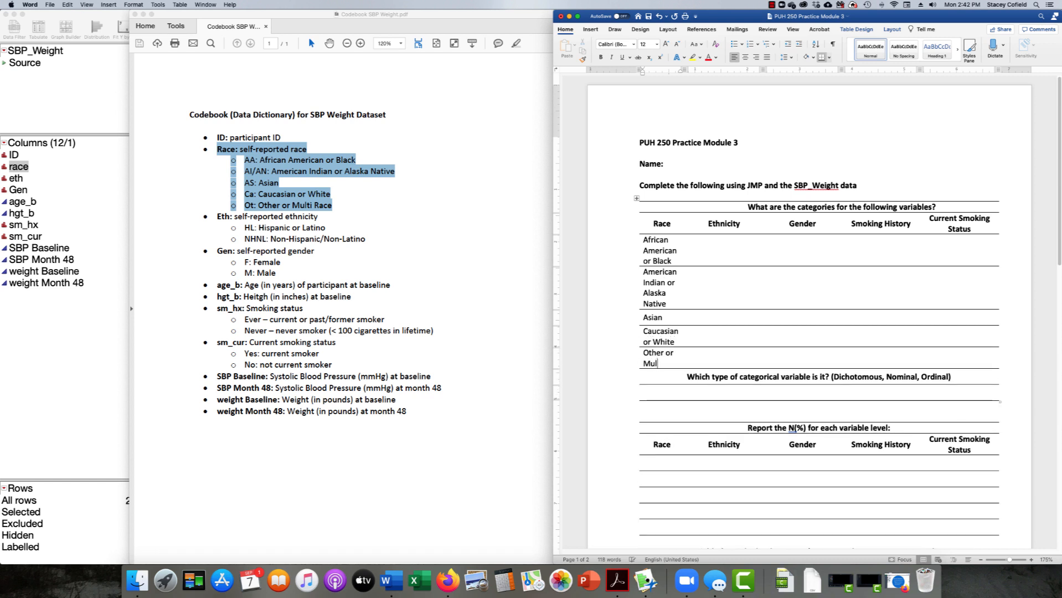
type("ti Race")
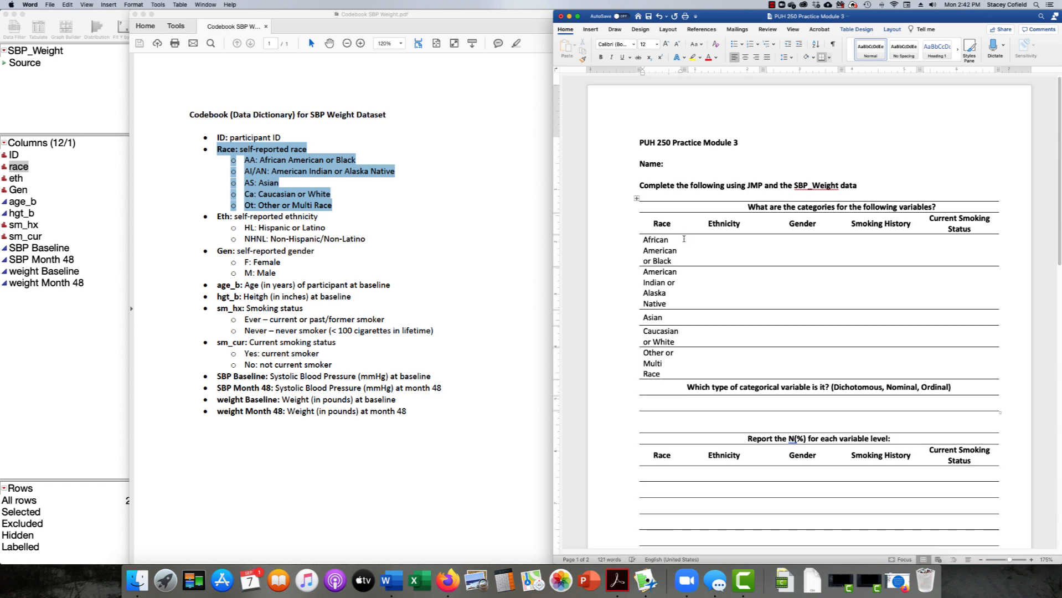
left_click_drag(684, 239, 713, 236)
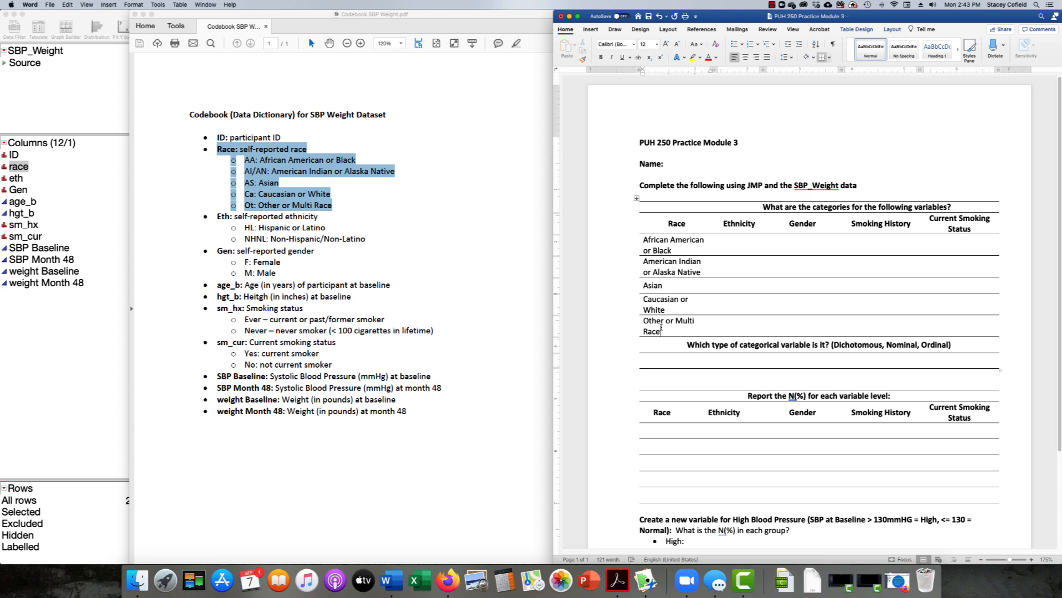
Enter "Nominal" as the categorical variable type for Race
left_click(653, 359)
key("super+b")
type("Nominal")
Remove bold from "Nominal" and from the empty variable type cells in the same row
key("shift+Left")
key("shift+Left")
key("shift+Left")
key("shift+Left")
key("shift+Left")
key("shift+Left")
key("shift+Left")
key("shift+Left")
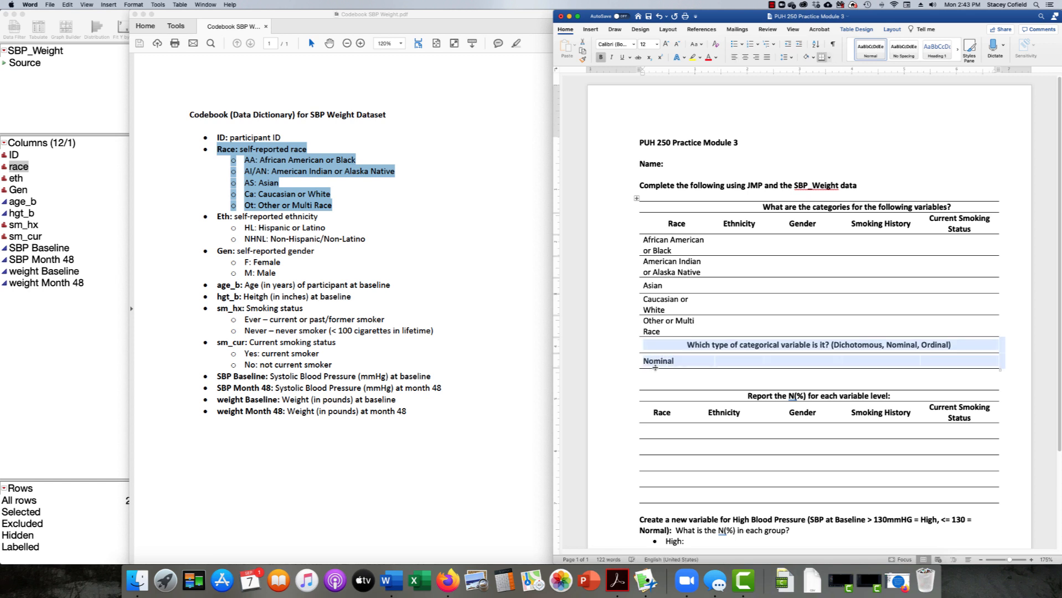
left_click(655, 364)
left_click_drag(677, 362, 642, 362)
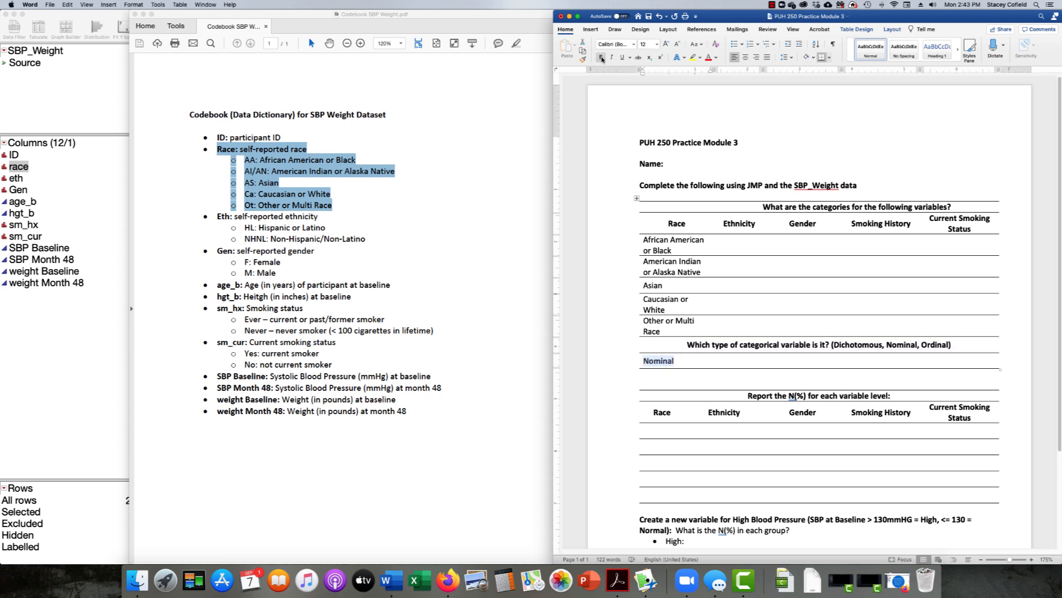
left_click_drag(979, 360, 720, 361)
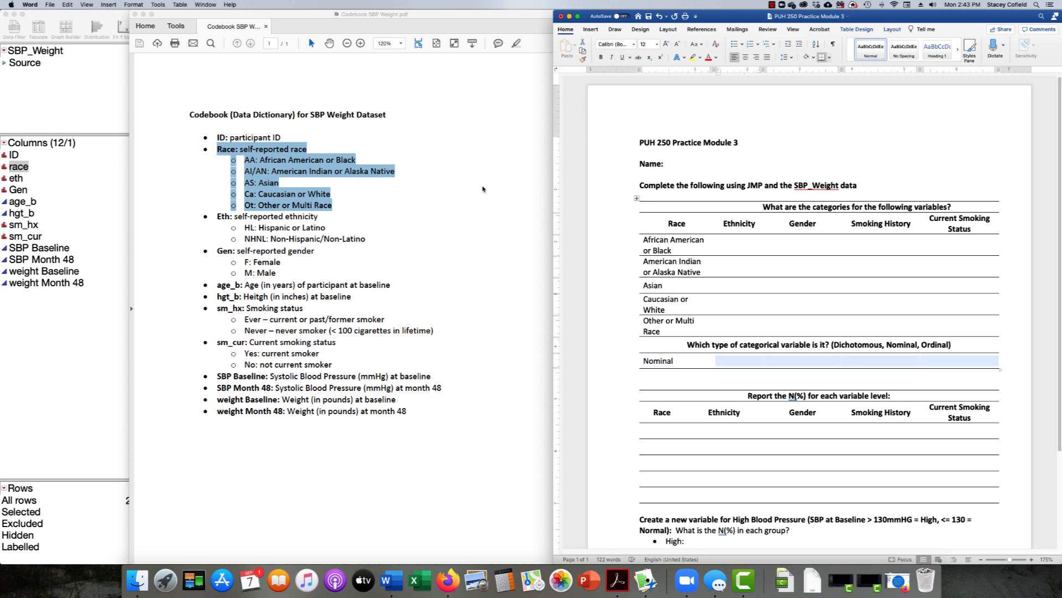
Minimize the codebook PDF and close the race distribution report to get back to the SBP_Weight data table
left_click(502, 139)
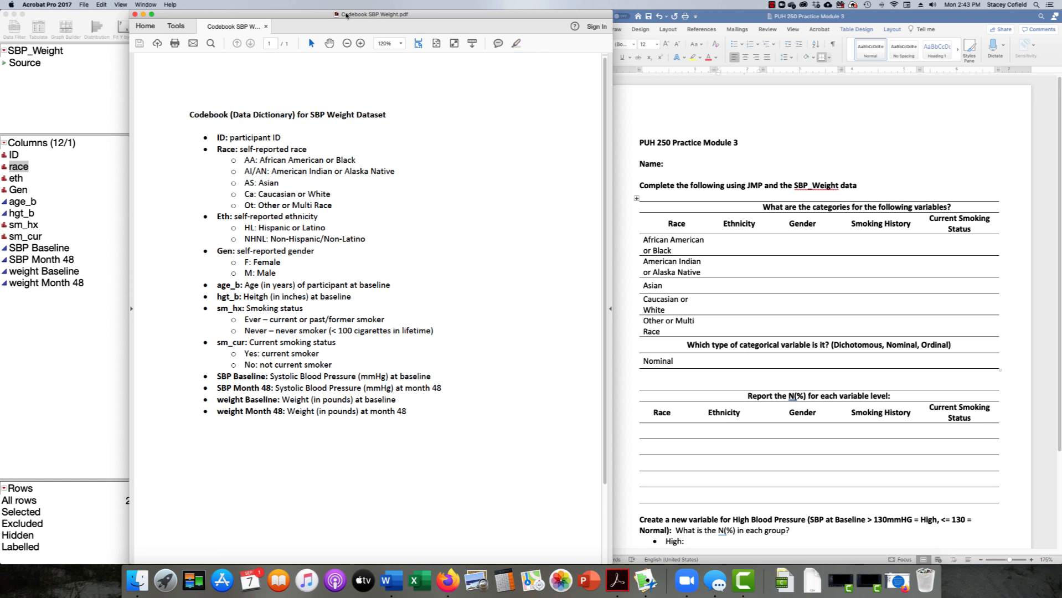
left_click_drag(360, 19, 702, 13)
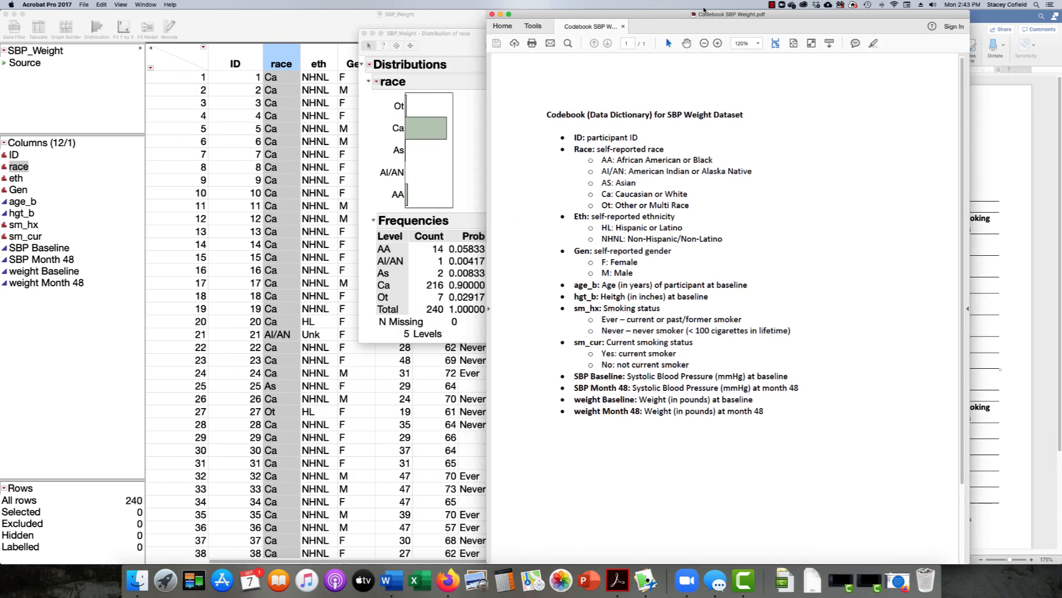
left_click(499, 16)
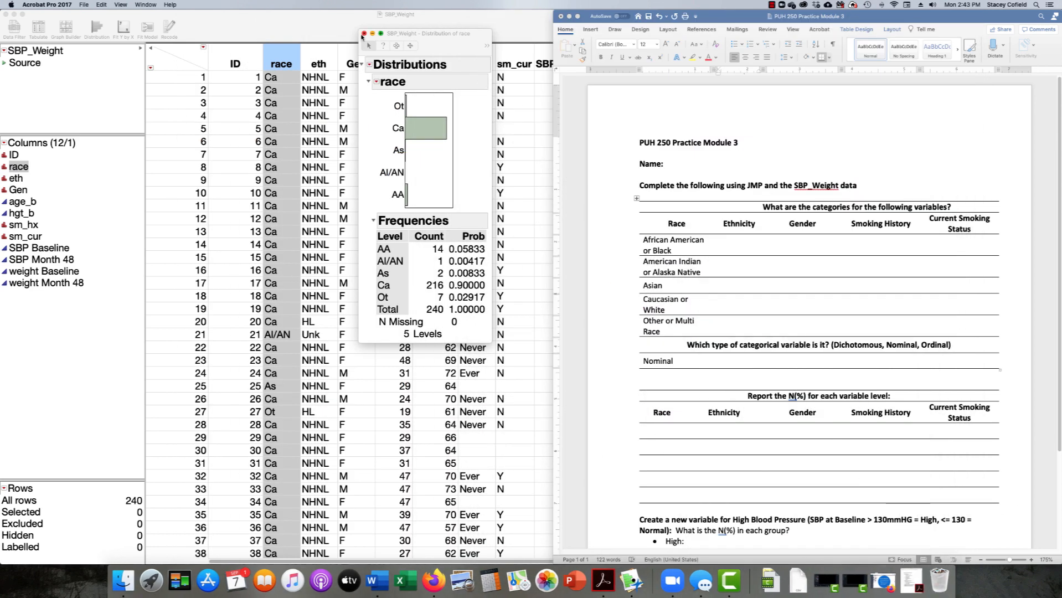
left_click(363, 33)
double_click(350, 33)
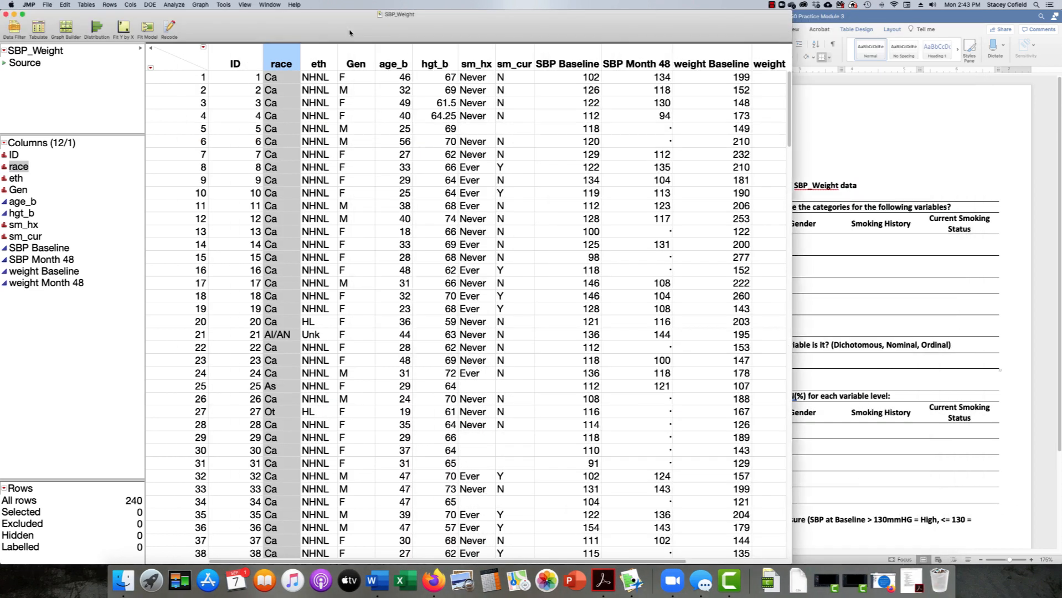
Run a distribution of sm_hx and sm_cur together, review their levels, and close the report
left_click(174, 4)
left_click(178, 15)
left_click(402, 227)
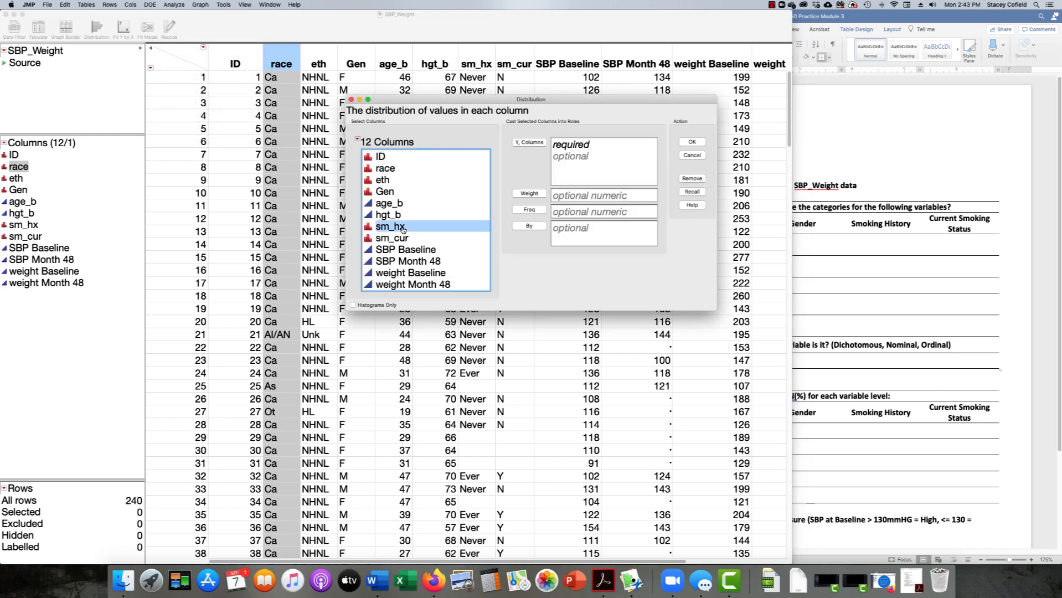
left_click(405, 238)
left_click(406, 228, "shift")
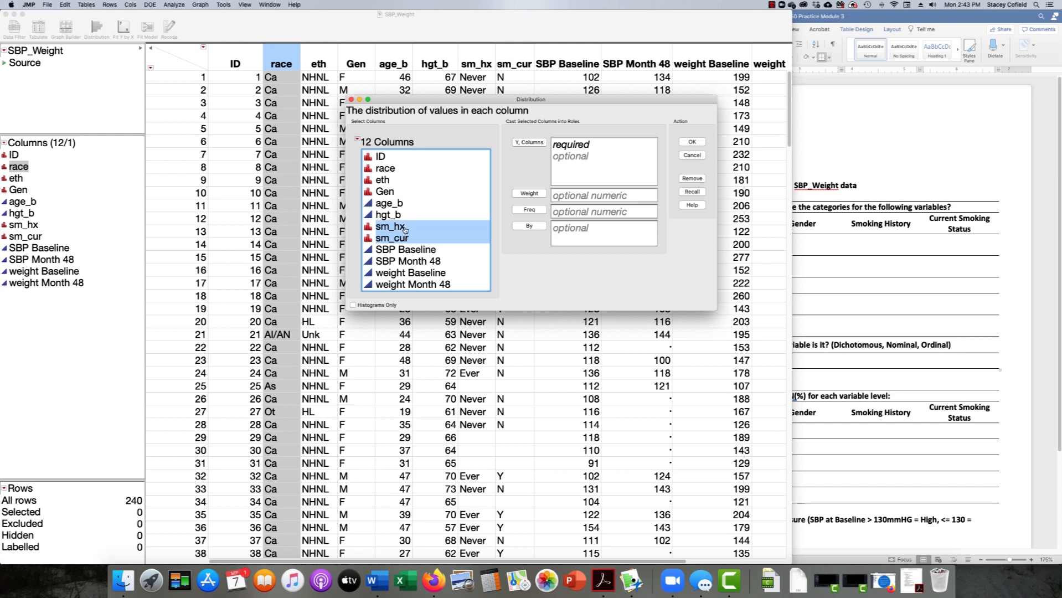
left_click(534, 144)
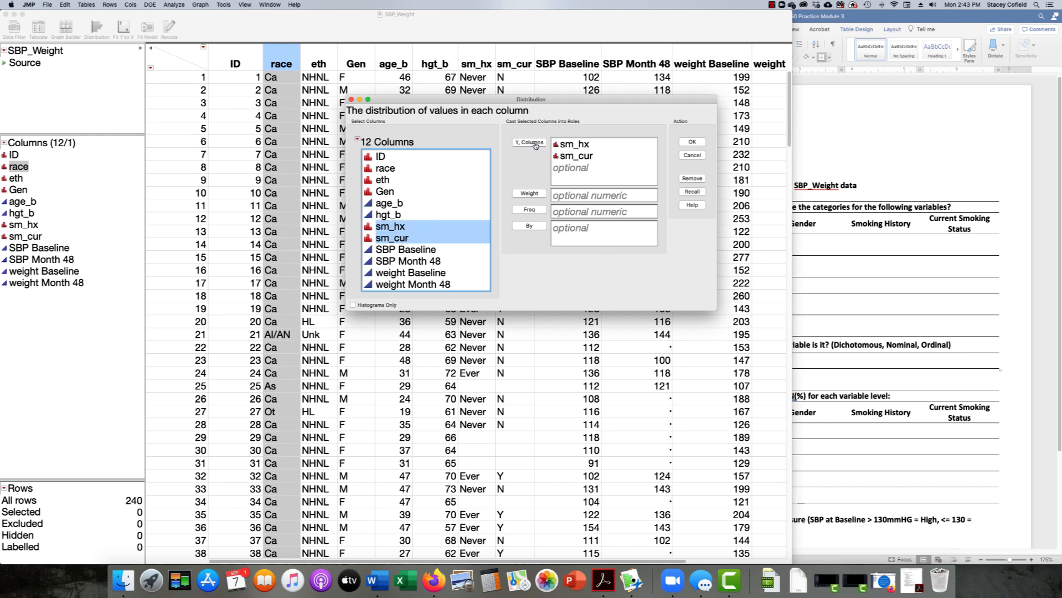
left_click(690, 142)
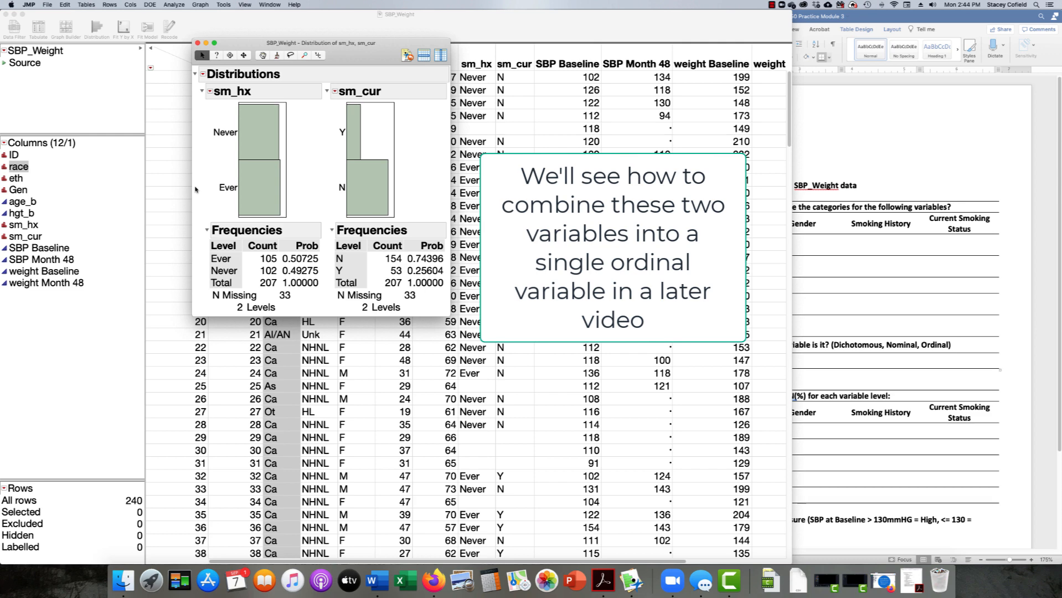
left_click(197, 43)
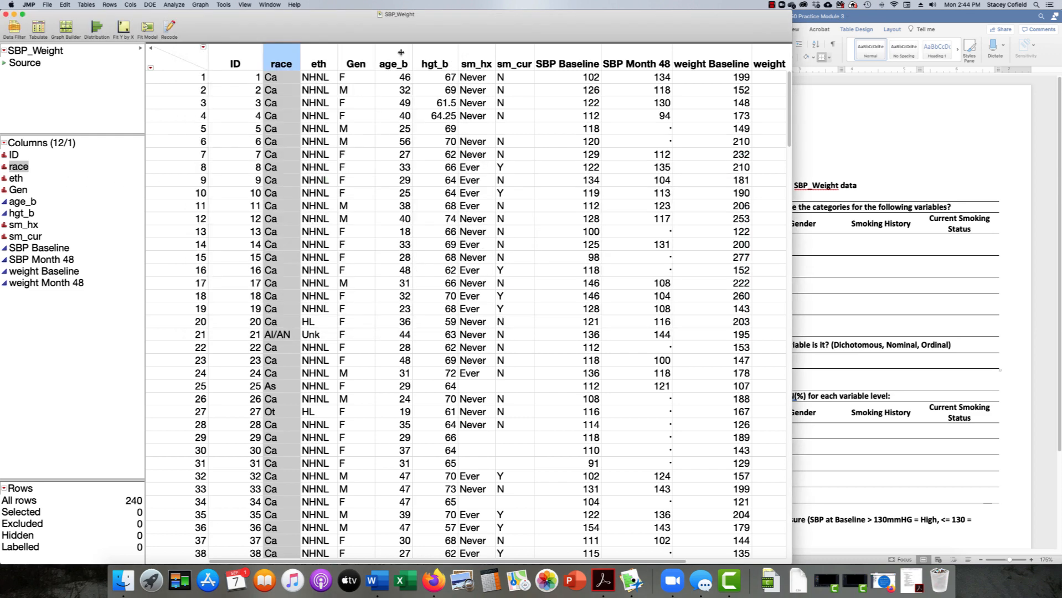
Generate a distribution of race from the SBP_Weight table and place its report beside the N(%) table of the Word worksheet
left_click(901, 148)
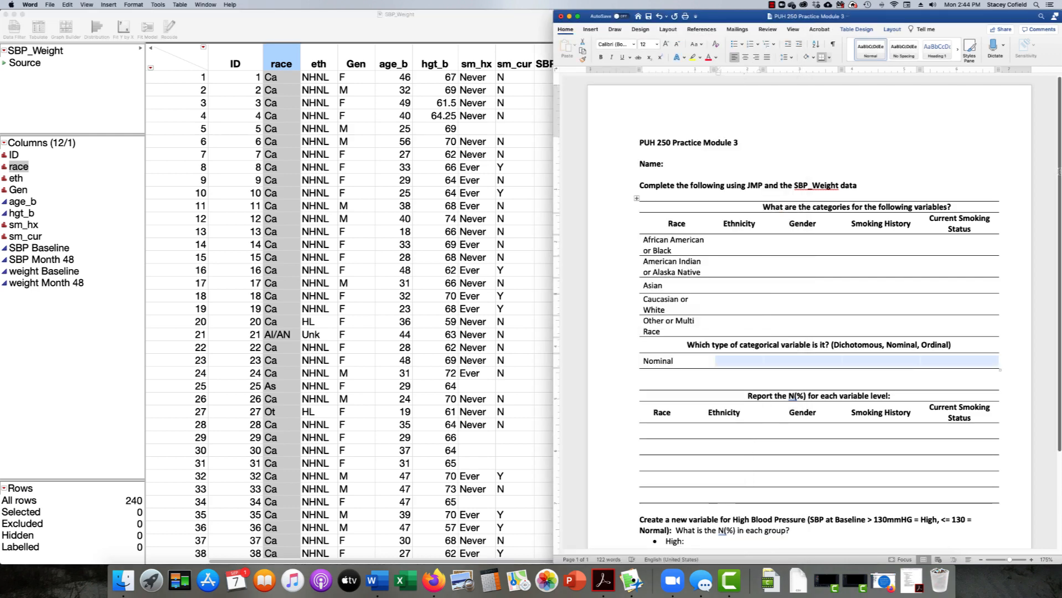
left_click_drag(1060, 176, 1060, 217)
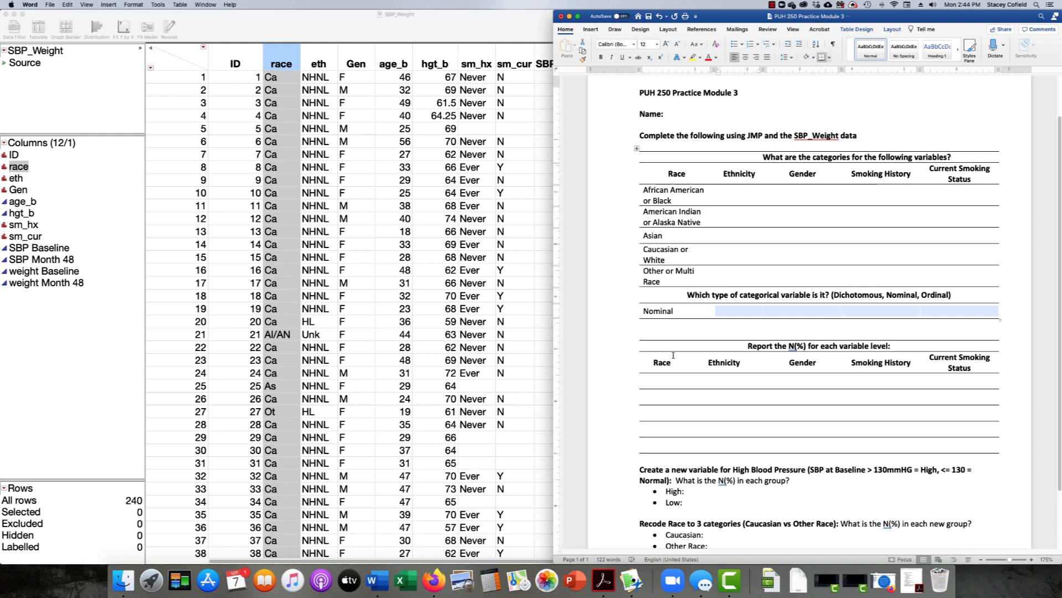
left_click(258, 17)
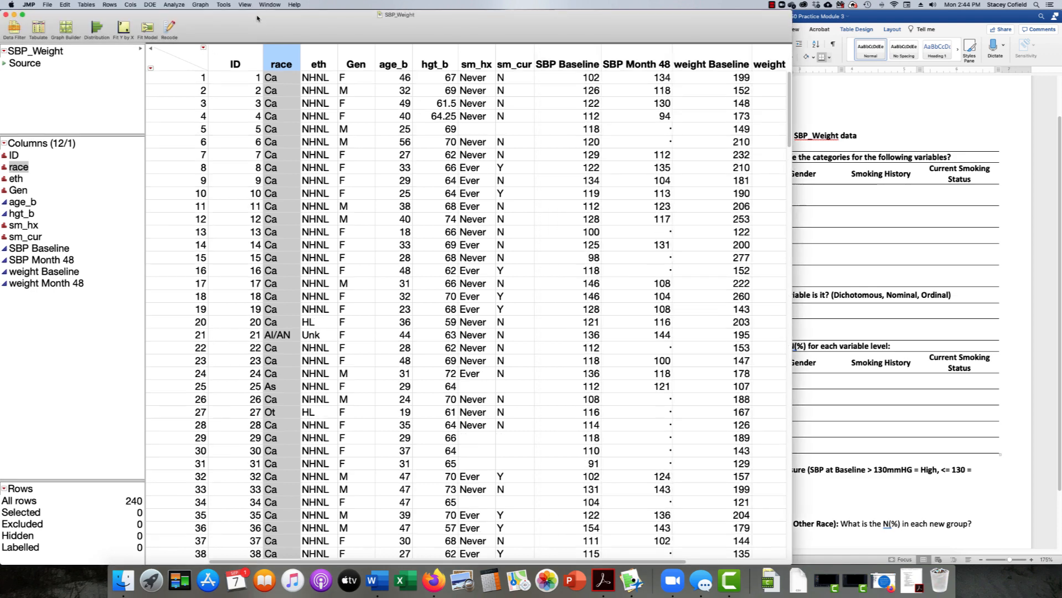
left_click(173, 5)
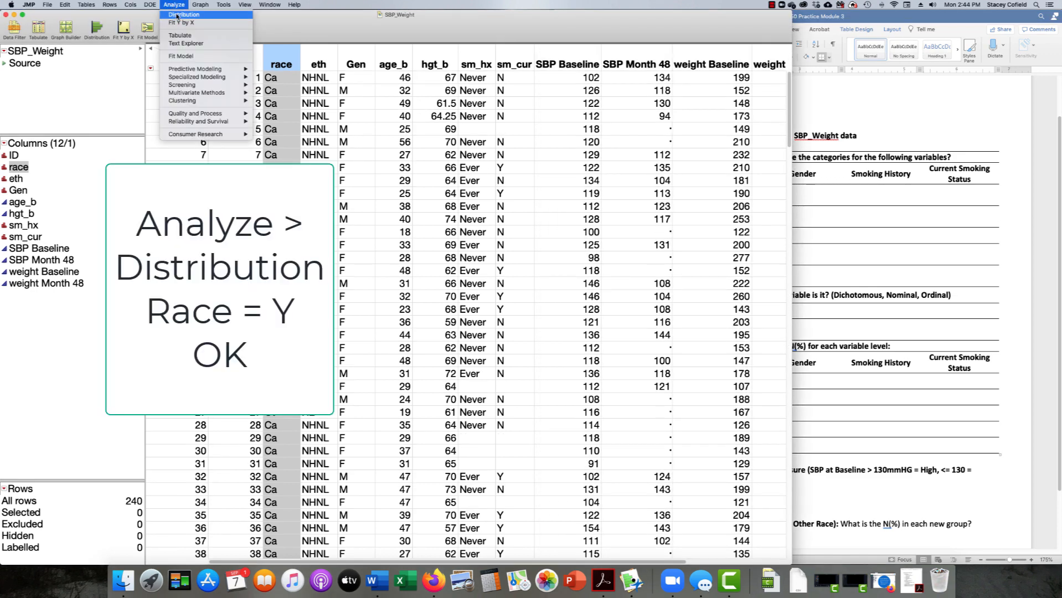
left_click(177, 15)
left_click(520, 143)
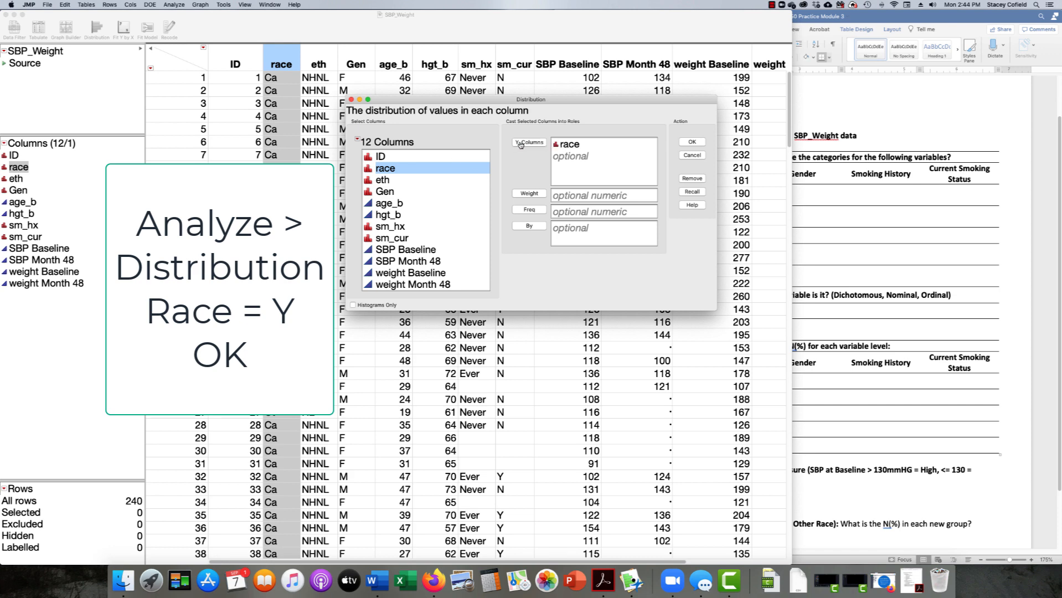
left_click(687, 143)
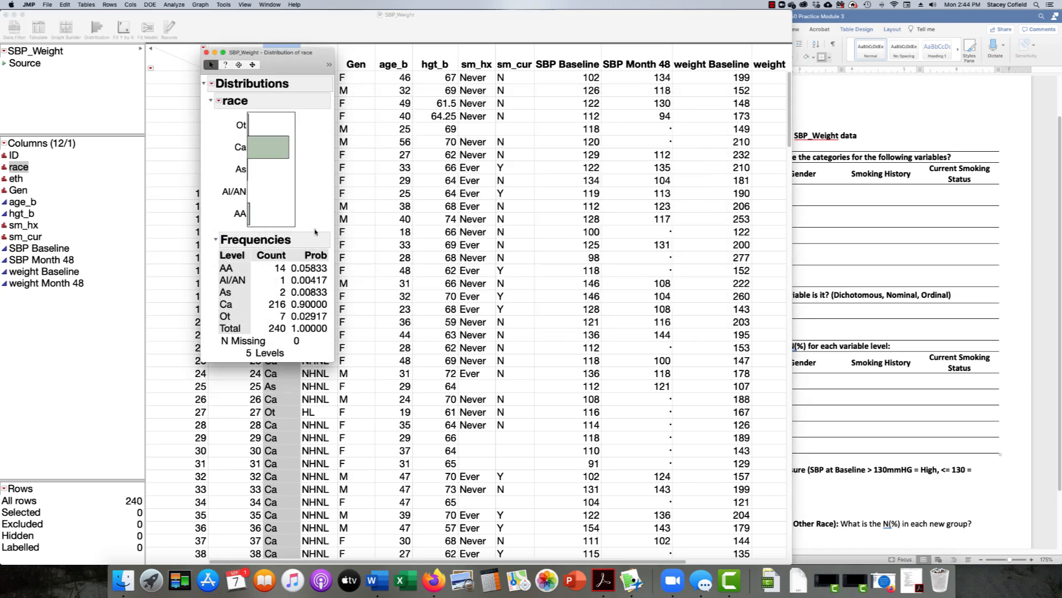
mouse_move(315, 227)
left_mouse_down()
mouse_move(220, 227)
mouse_move(217, 326)
mouse_move(291, 349)
mouse_move(329, 310)
mouse_move(288, 215)
mouse_move(276, 215)
left_mouse_up()
left_click(905, 228)
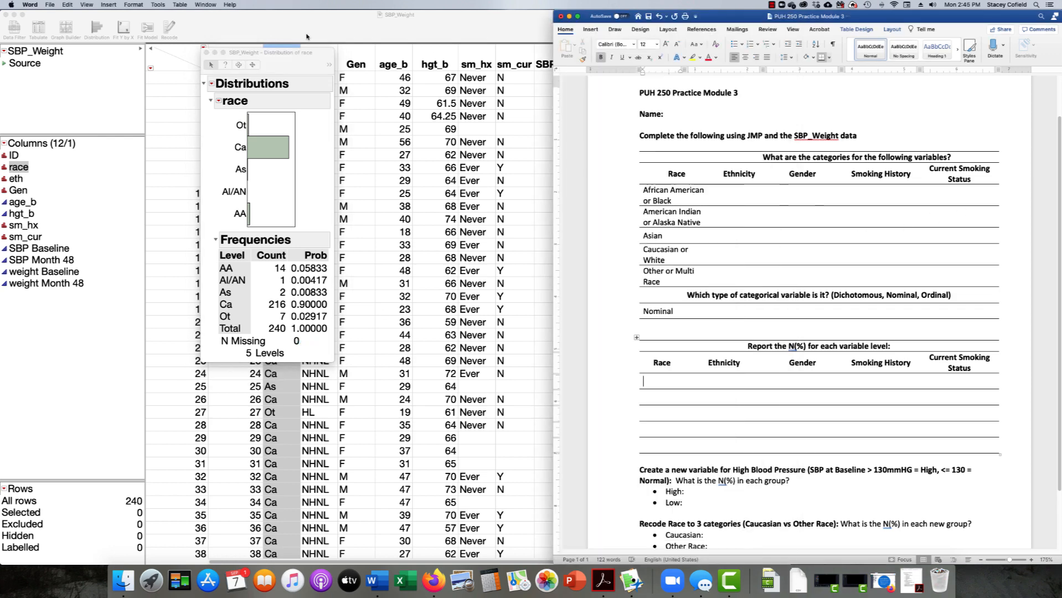
left_click_drag(286, 53, 505, 146)
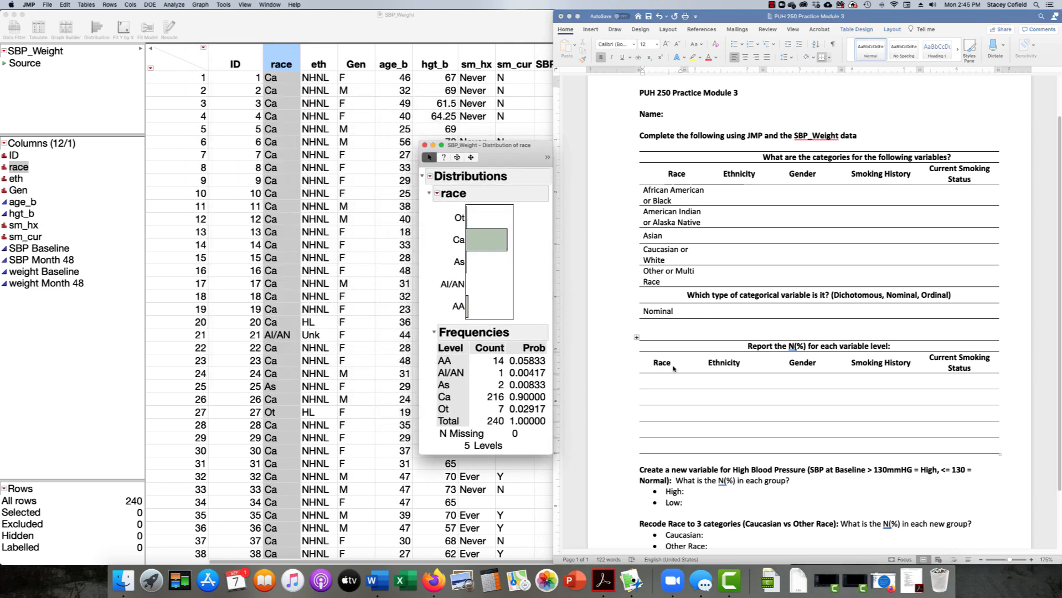
Enter "AA: 14 (5.8)" in the first Race row of the N(%) table and widen the column to fit it on one line
left_click(646, 383)
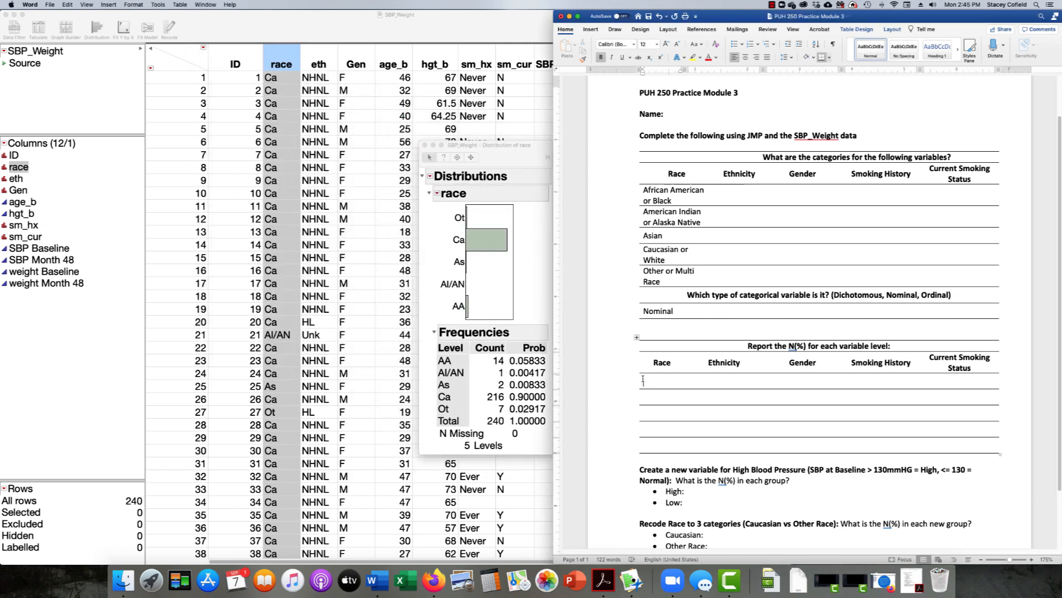
type("AA: 14 (")
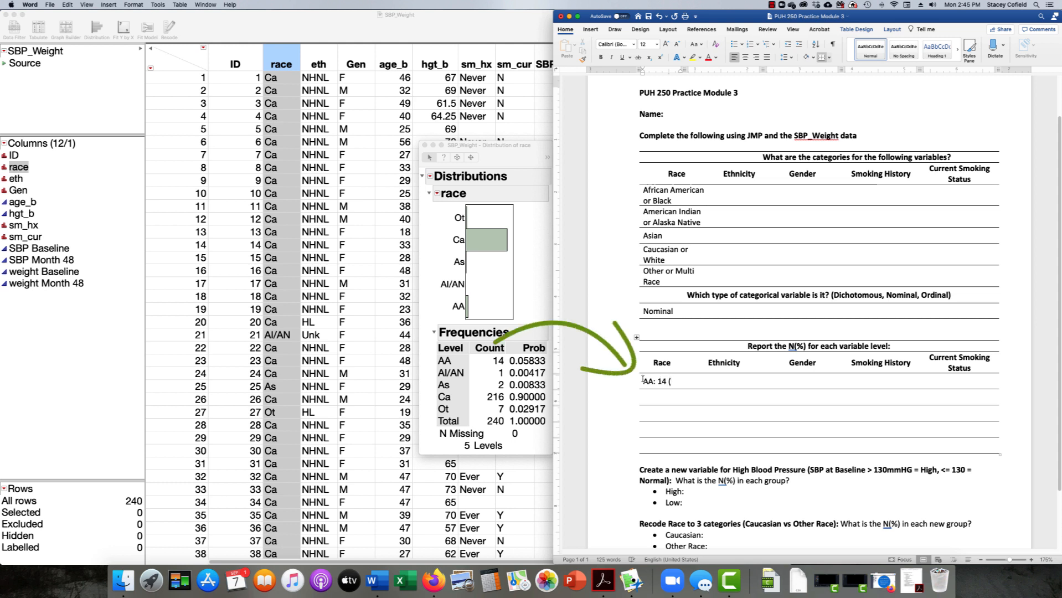
type("5.8")
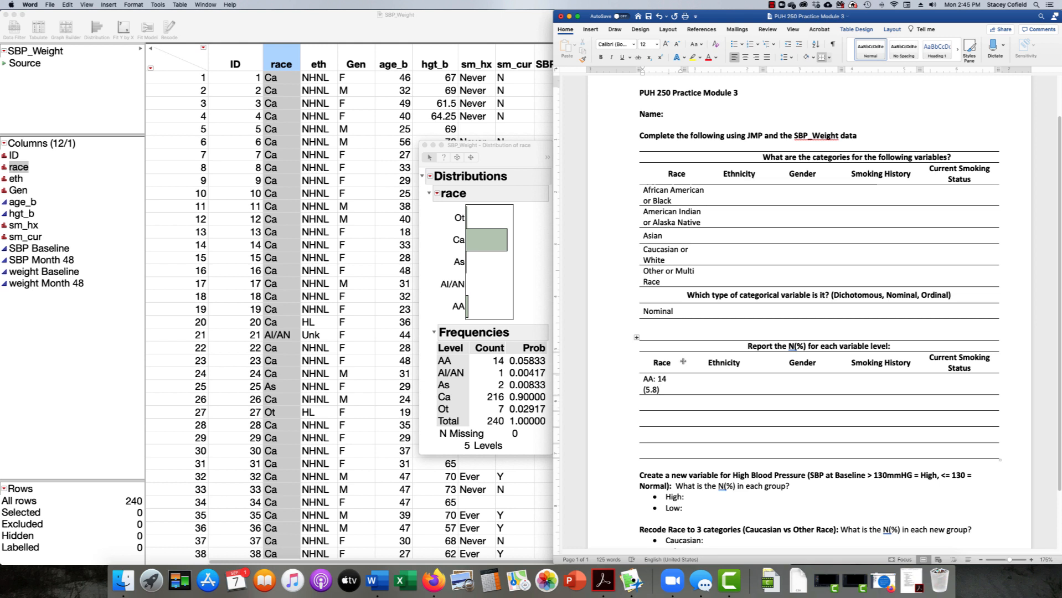
left_click_drag(683, 361, 697, 361)
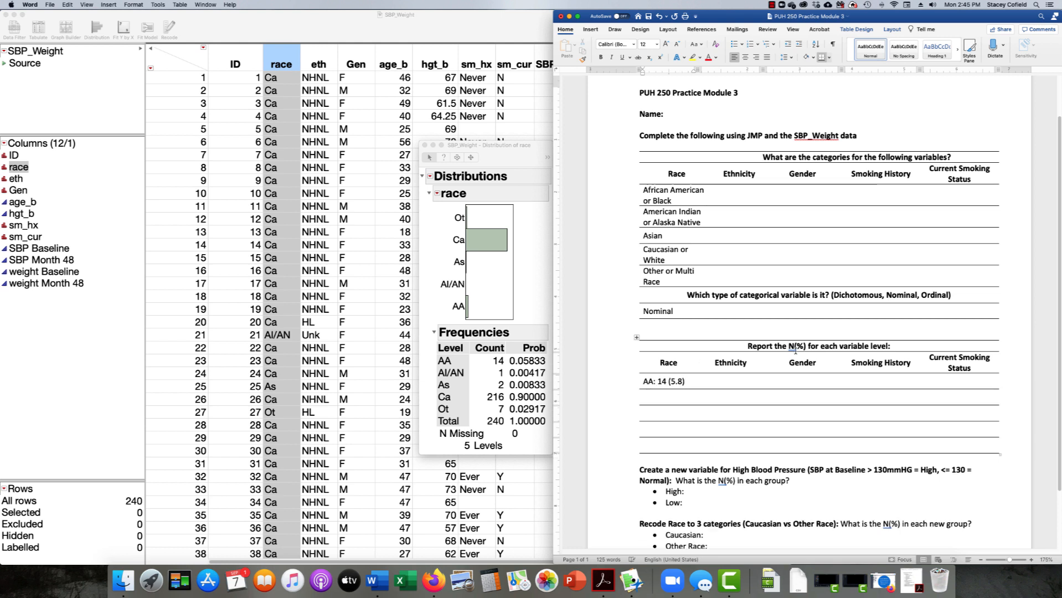
left_click_drag(789, 347, 806, 349)
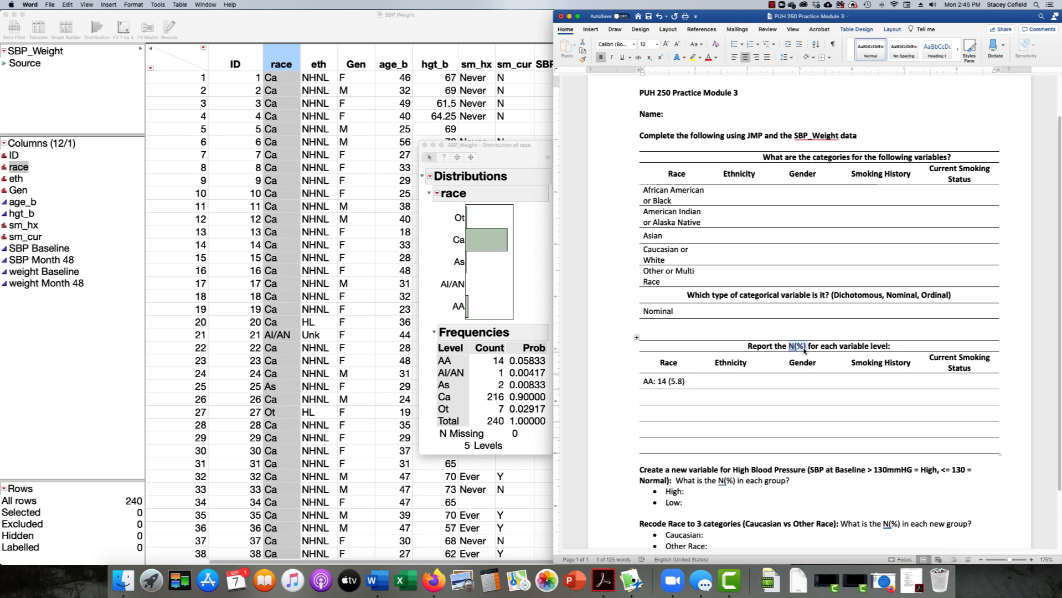
double_click(662, 380)
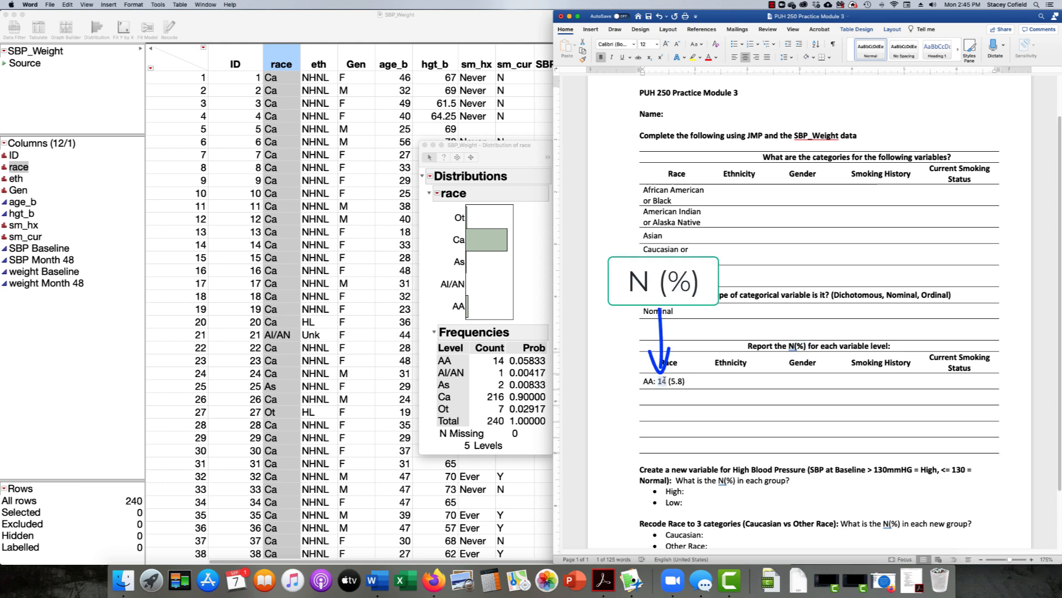
left_click_drag(670, 381, 685, 382)
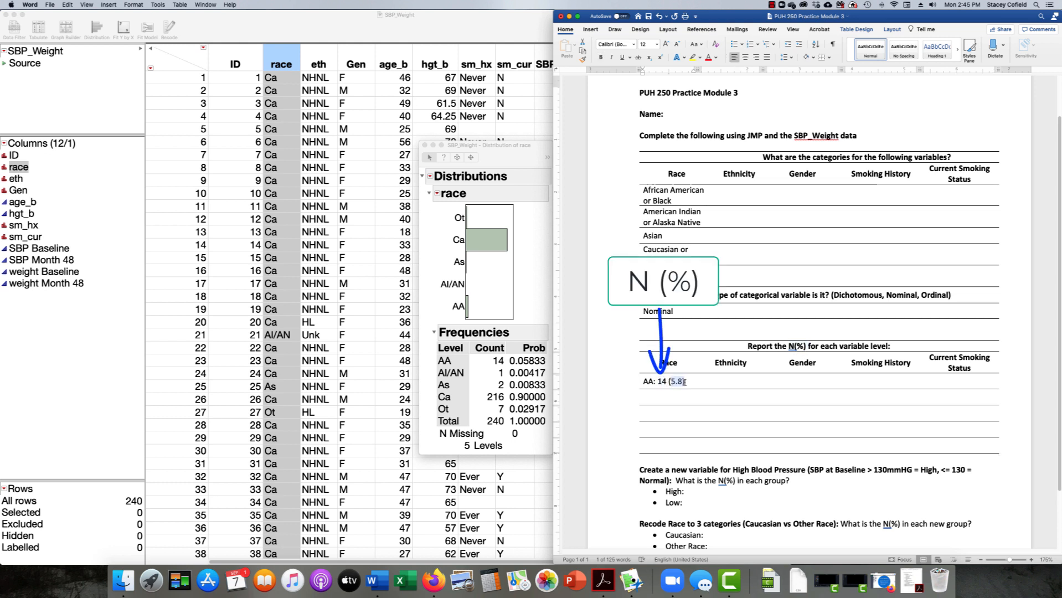
Enter "AI/AN: 1 (0.4)" in the second Race row of the N(%) table, computing 0.00417*100 in Calculator for the percentage
left_click(645, 399)
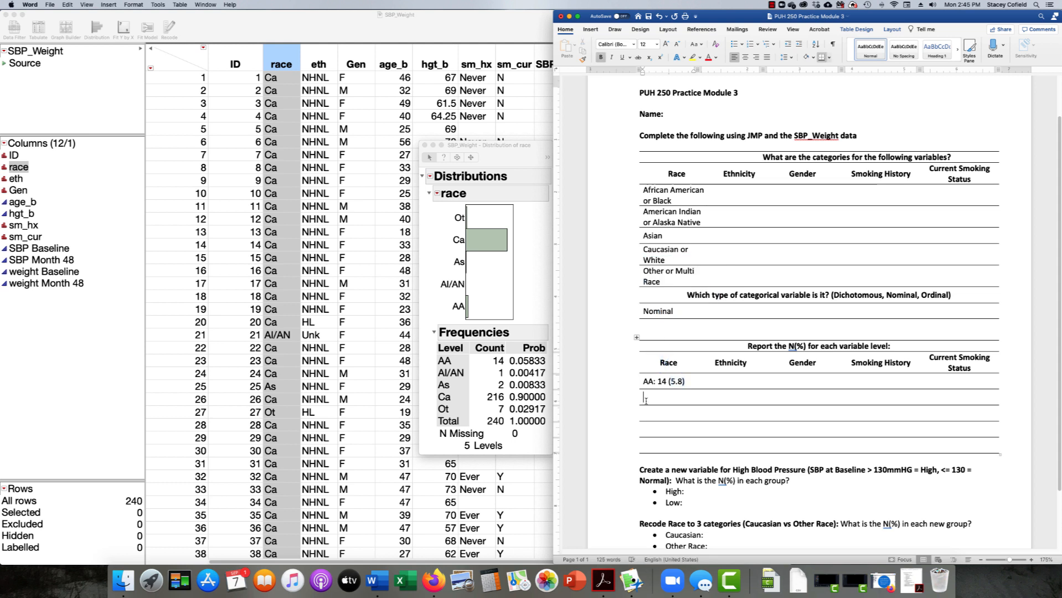
type("AI/AN: 1 (")
left_click(510, 376)
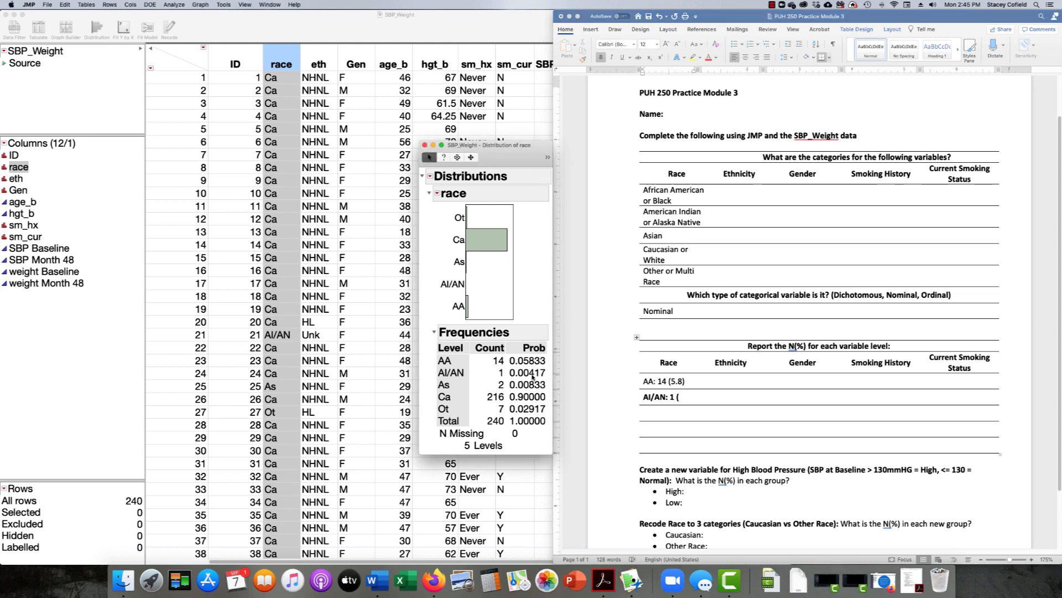
left_click(488, 580)
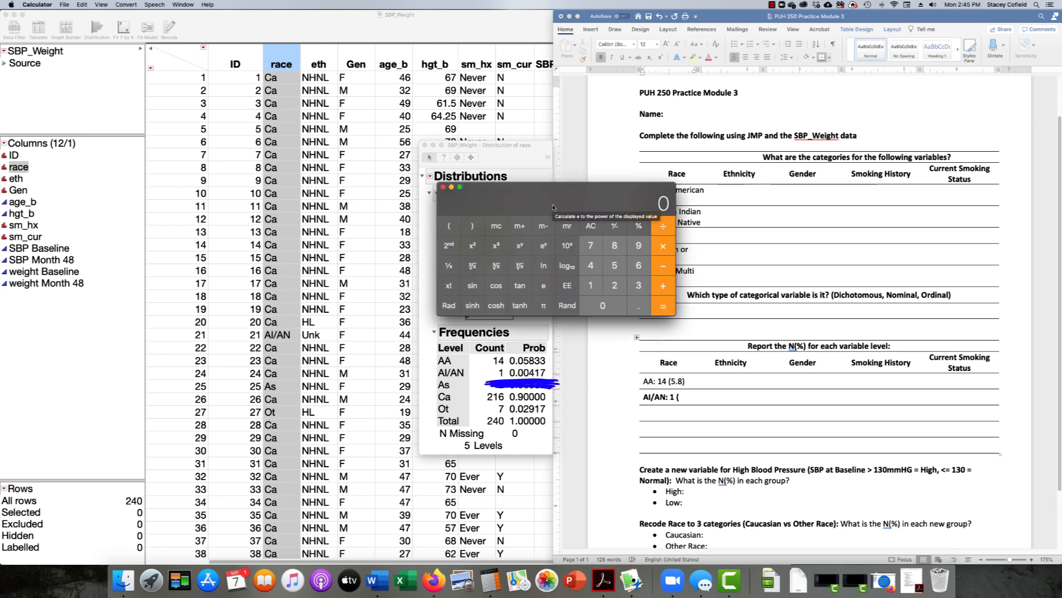
type("0.00")
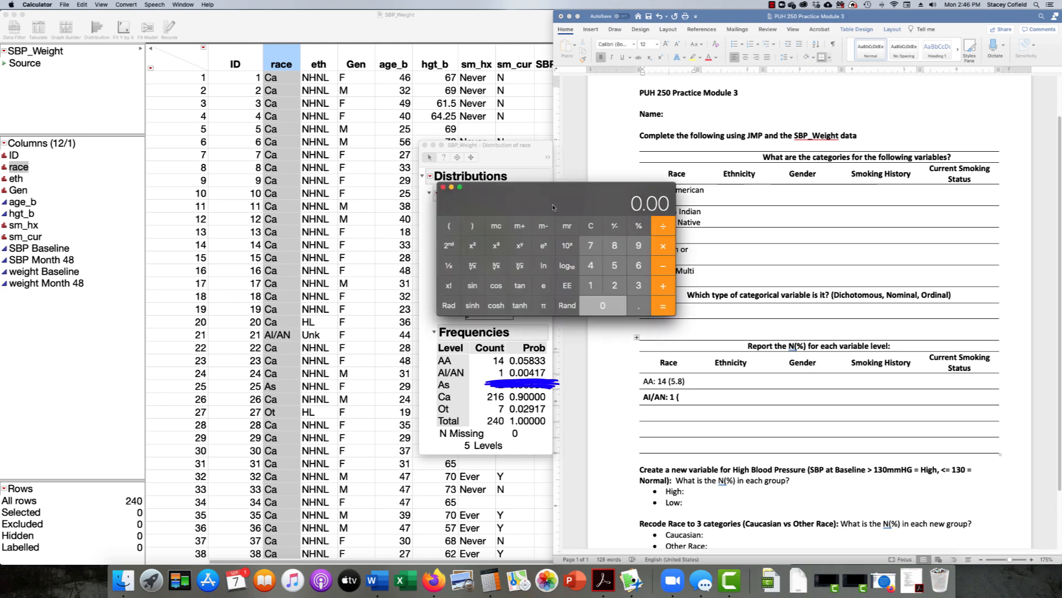
type("417*100")
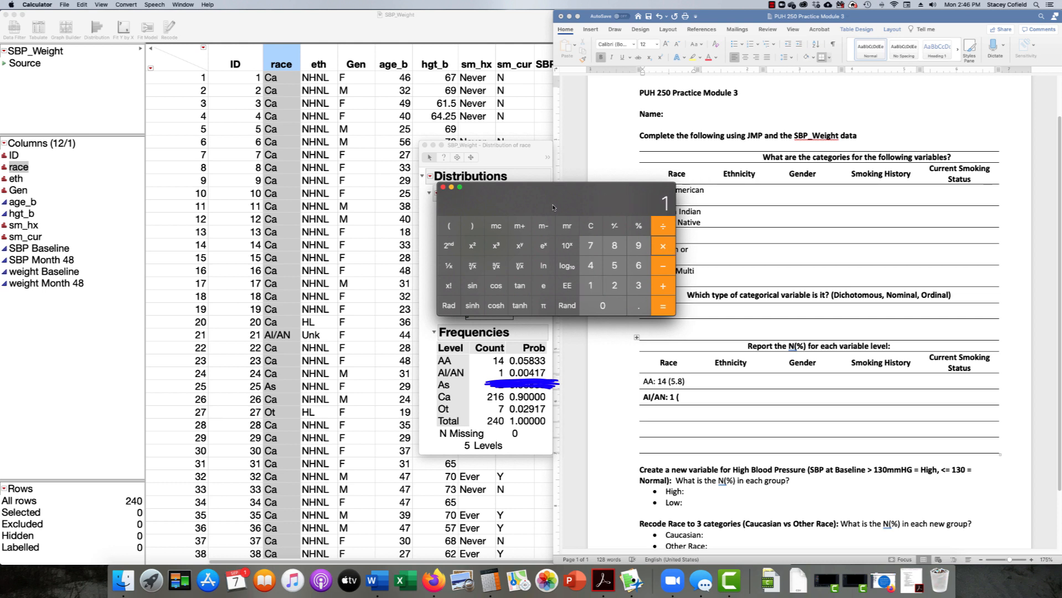
key("Return")
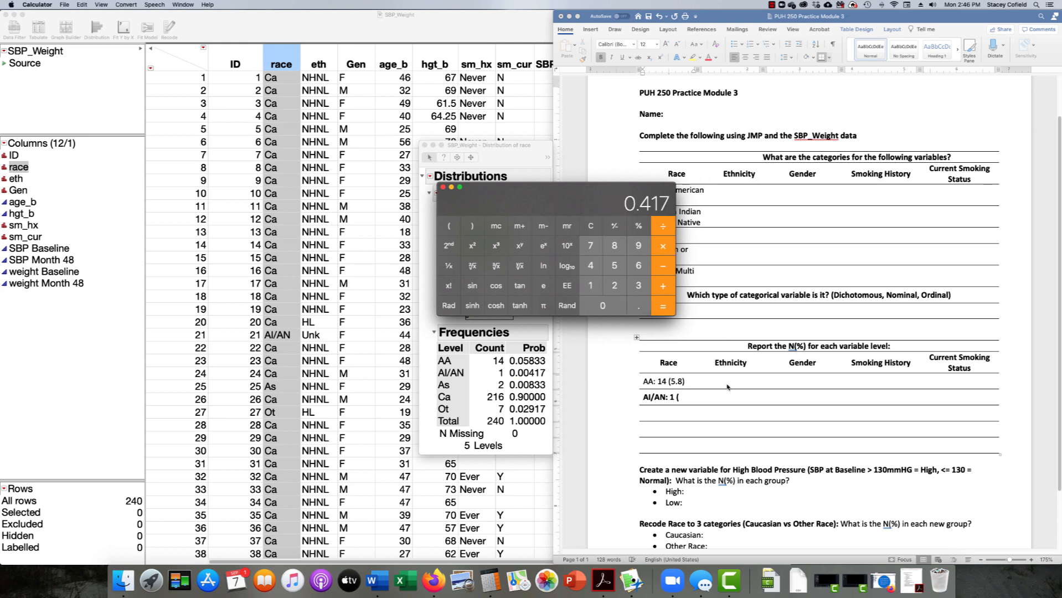
left_click(697, 398)
type("0")
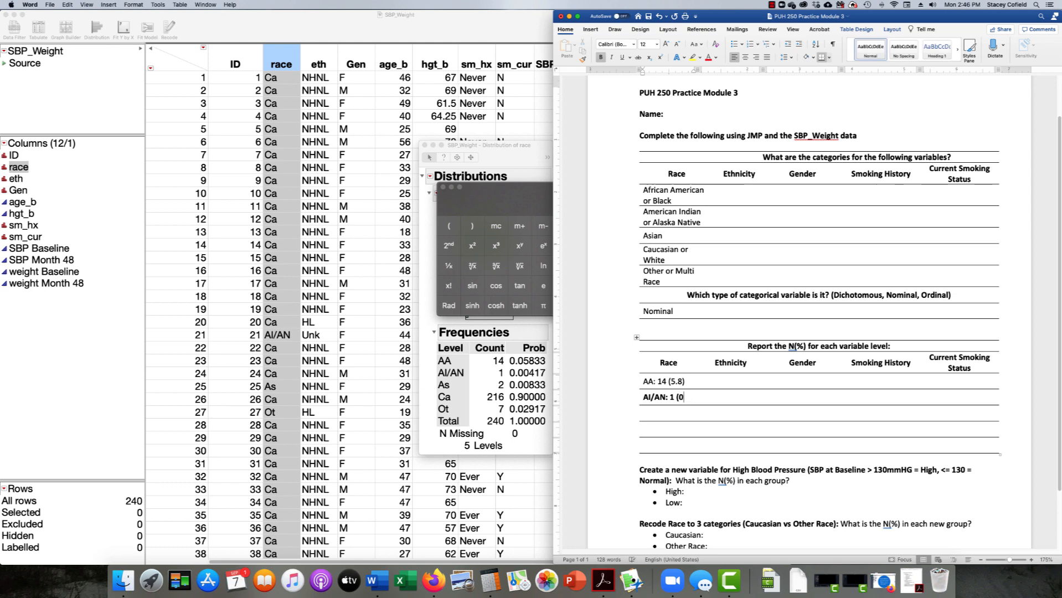
type(".4)")
Remove bold from the AI/AN entry and the empty Race cells below it
left_click_drag(695, 398, 652, 451)
key("super+b")
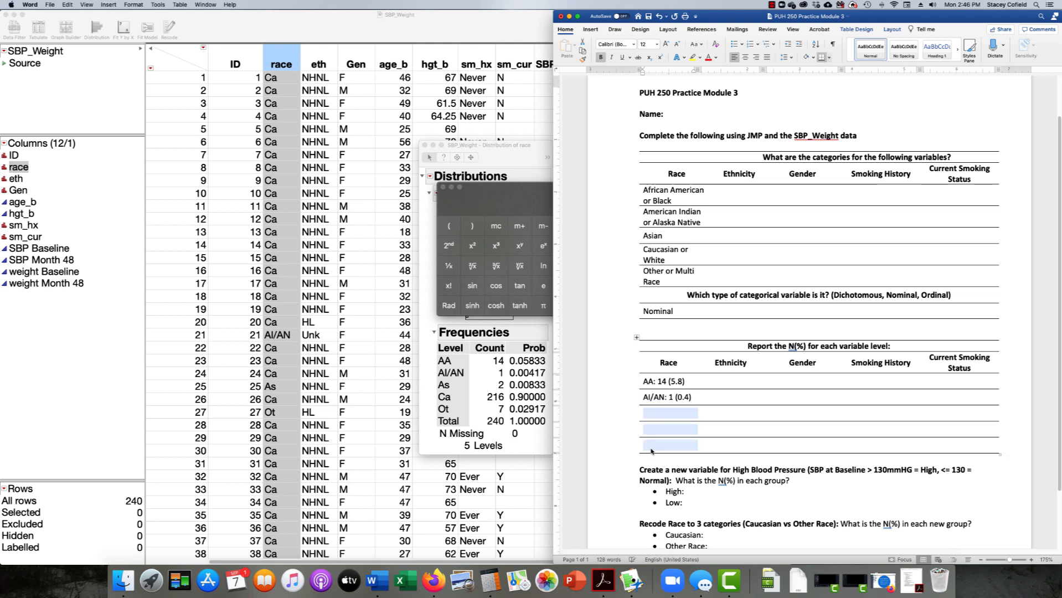
key("super+b")
Fill the remaining Race rows of the N(%) table with "AS: 2 (0.8)", "Ca: 216 (90.0)" and "Ot: 7 (2.9)"
left_click(647, 414)
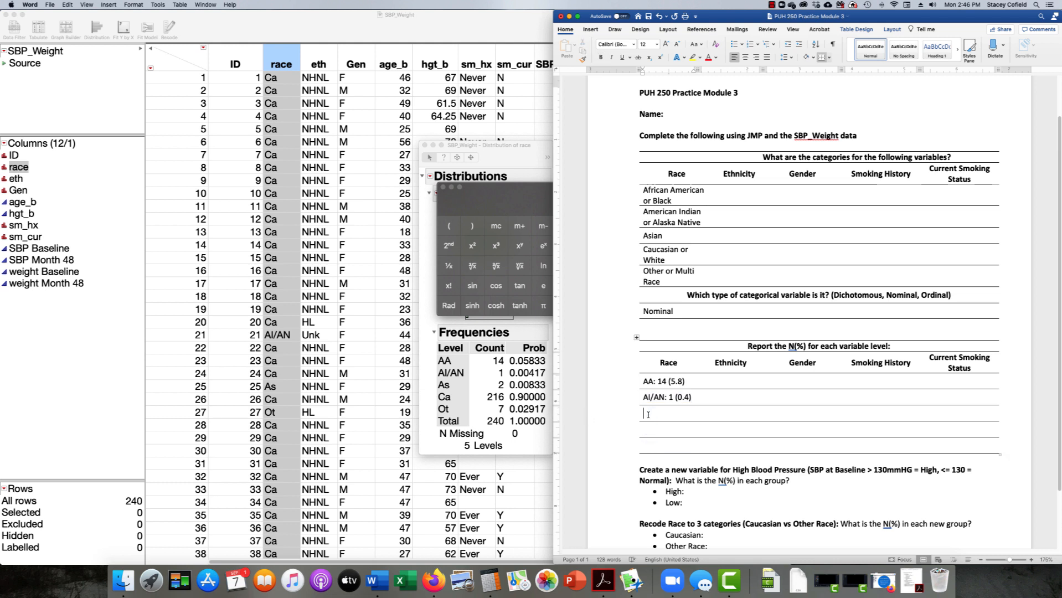
type("A")
type("s:")
type(" 2 (")
type("0.8) ")
type("Ca:")
type(" 216 ")
type("(")
type("90.0")
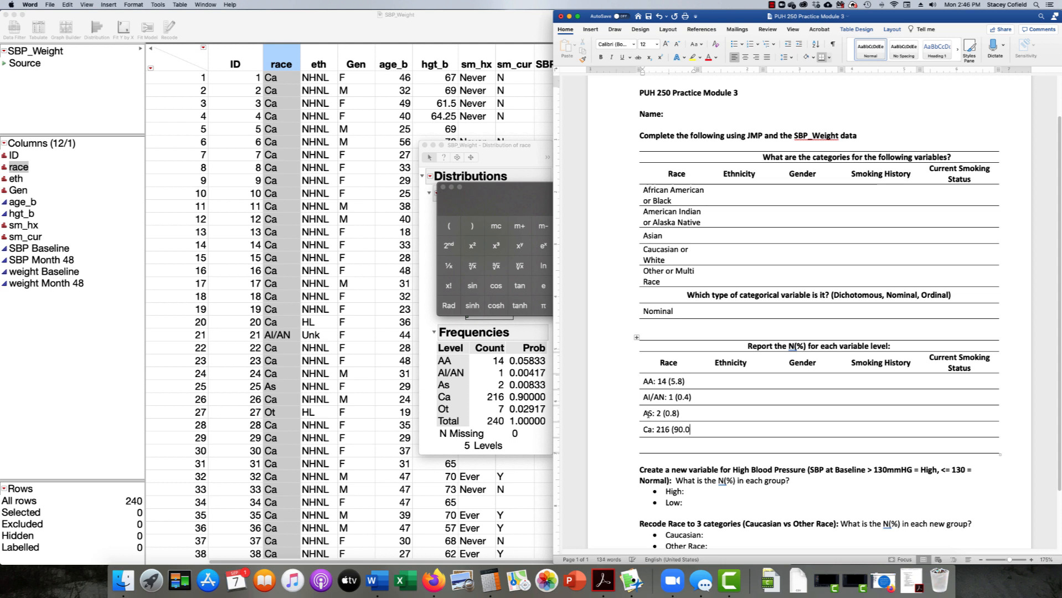
type(")")
key("Return")
type("Ot: 7 (2.9)")
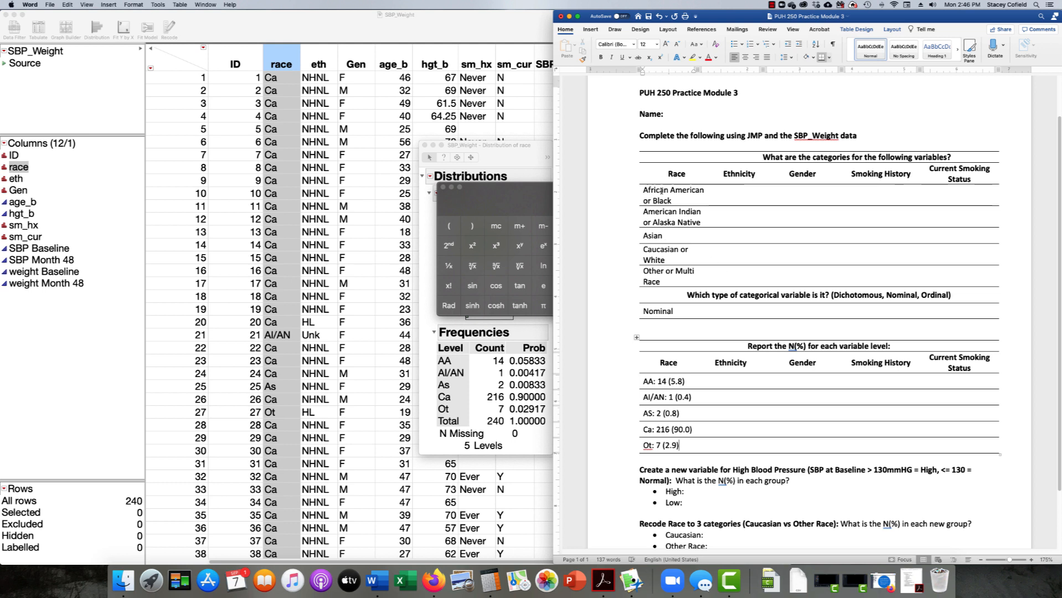
left_click_drag(659, 191, 661, 279)
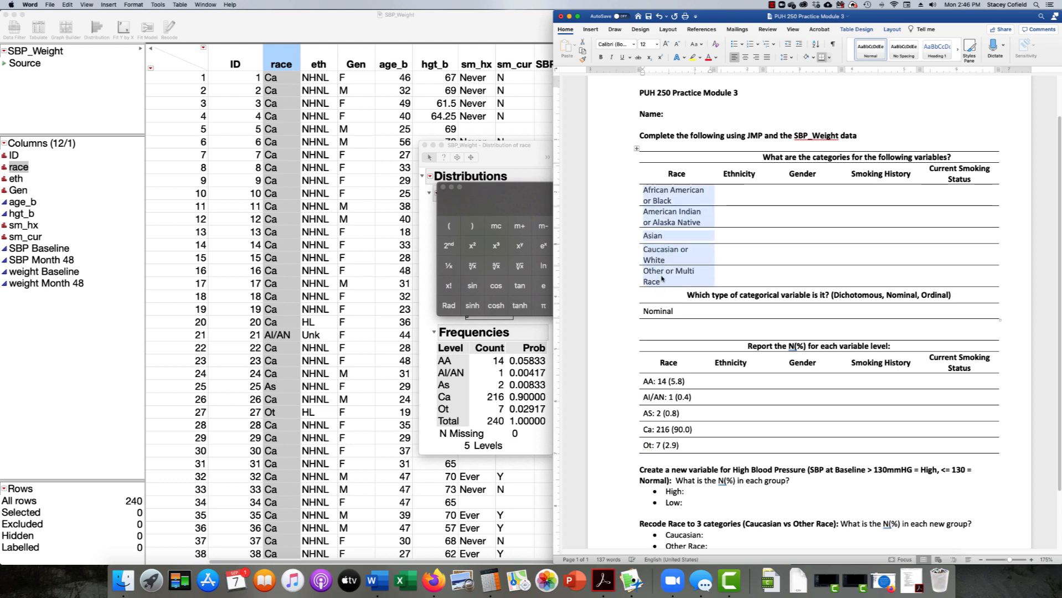
left_click(657, 311)
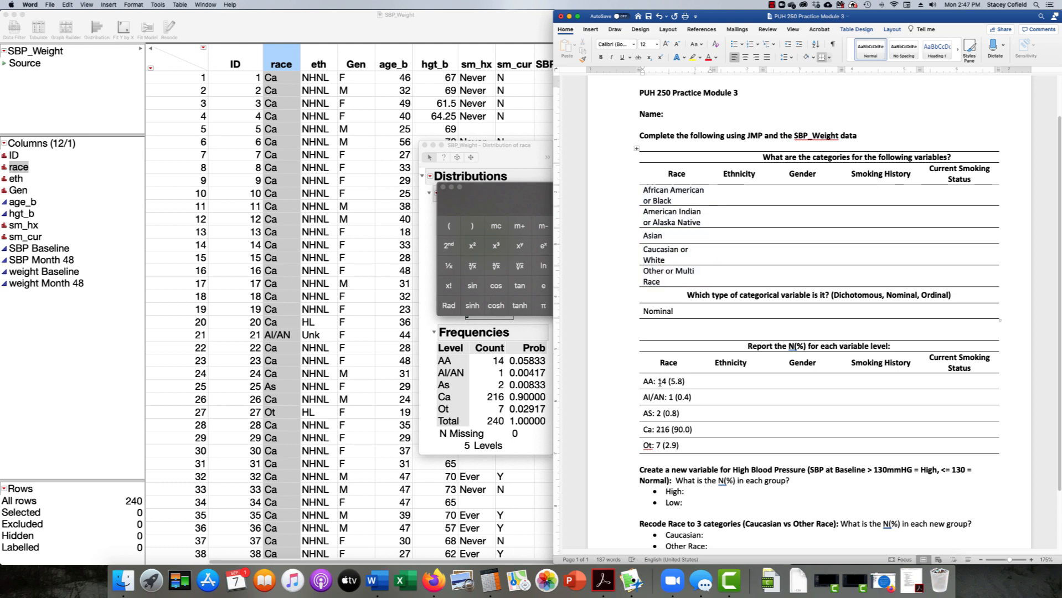
left_click_drag(659, 381, 660, 451)
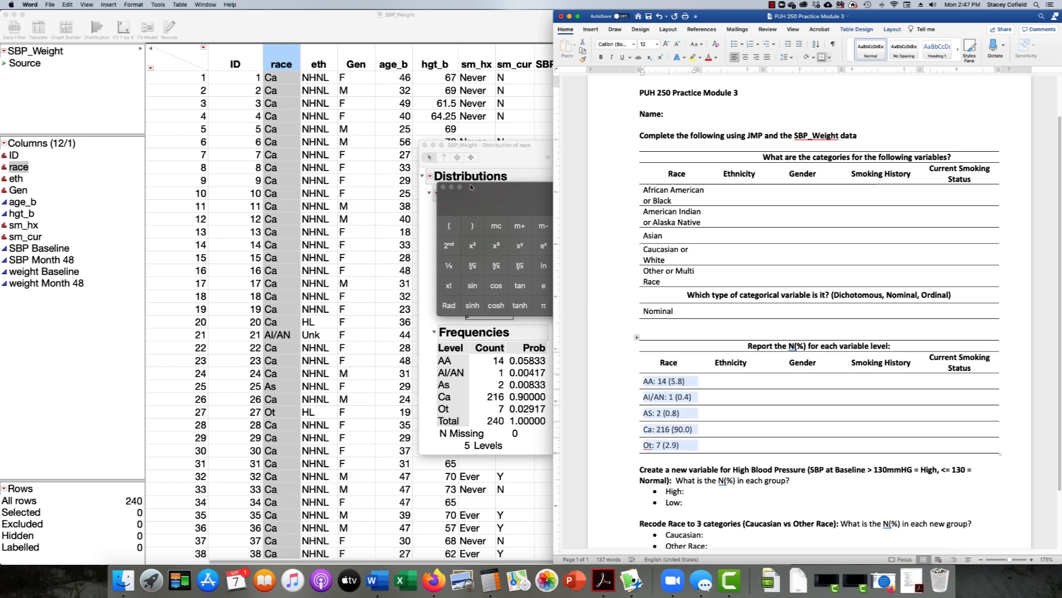
Show the codebook PDF beside the worksheet to review the variable codes, and return to the race distribution report in JMP
left_click_drag(476, 145, 425, 103)
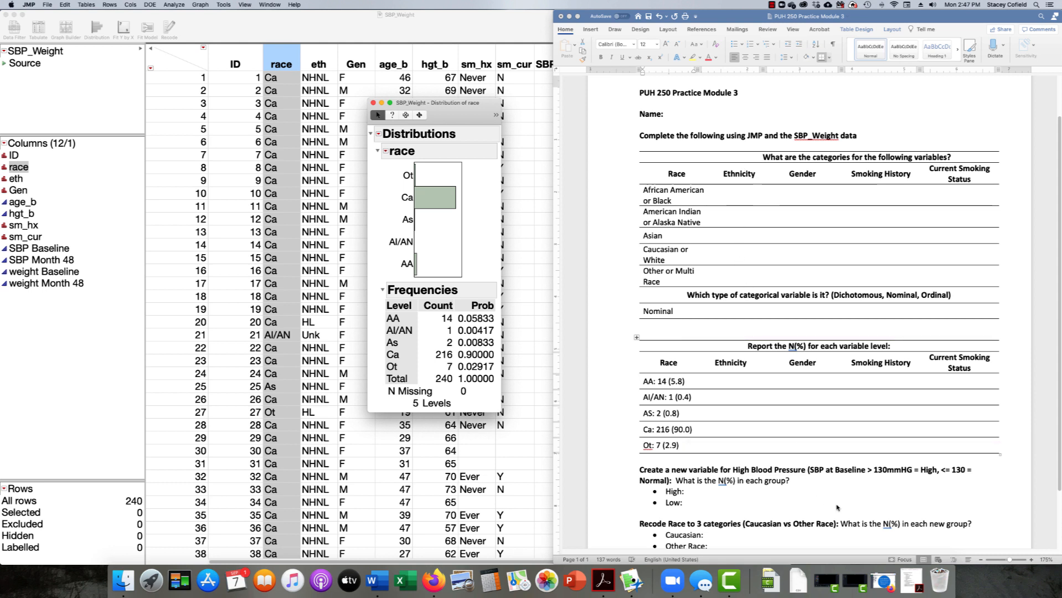
left_click(909, 579)
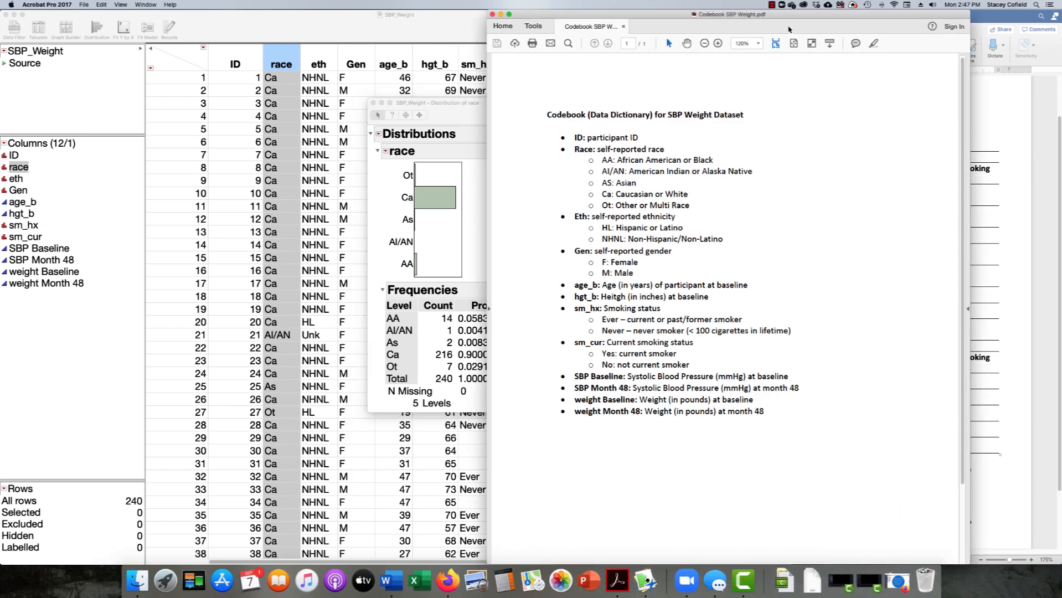
left_click_drag(796, 14, 462, 15)
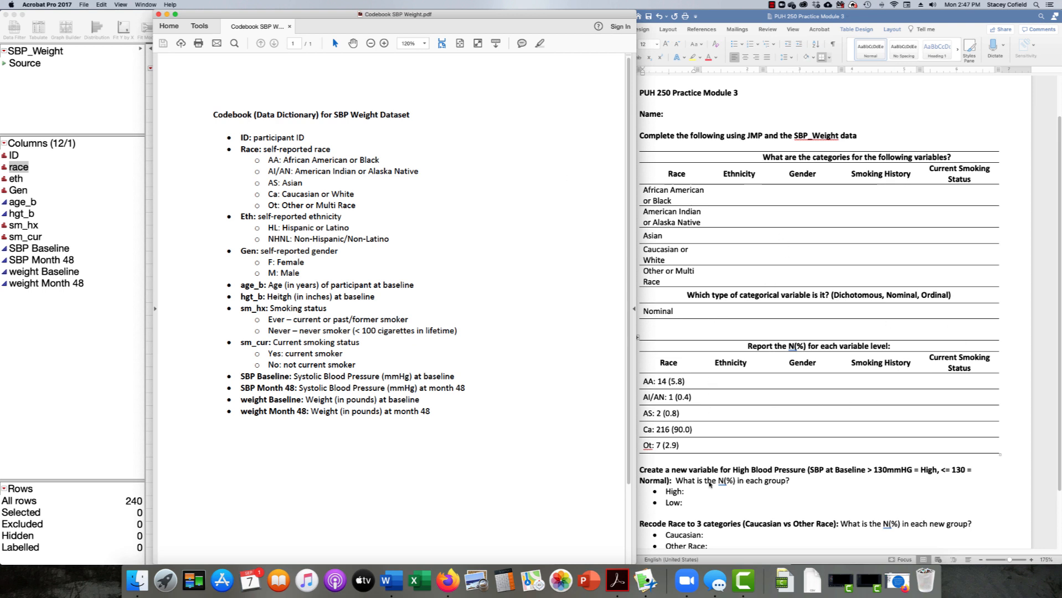
left_click(646, 580)
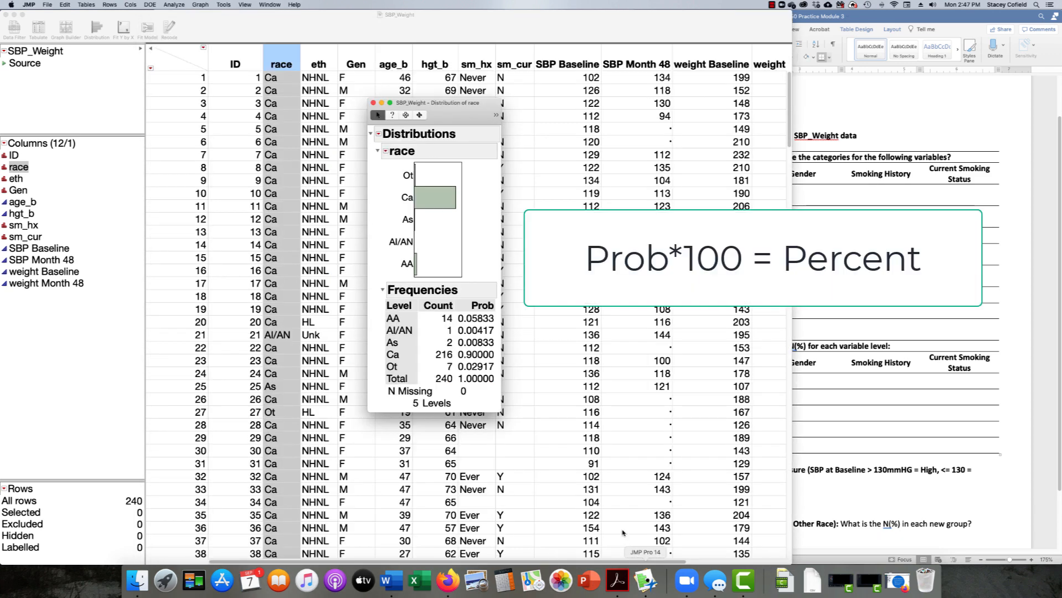
mouse_move(488, 293)
left_mouse_down()
mouse_move(466, 304)
mouse_move(460, 380)
mouse_move(495, 394)
mouse_move(498, 319)
mouse_move(475, 286)
left_mouse_up()
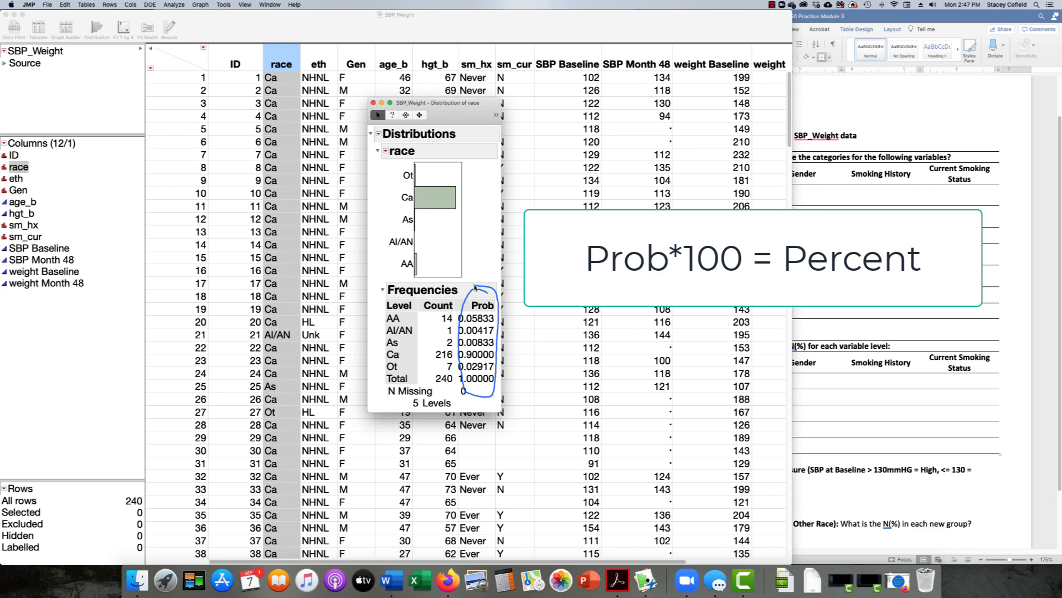